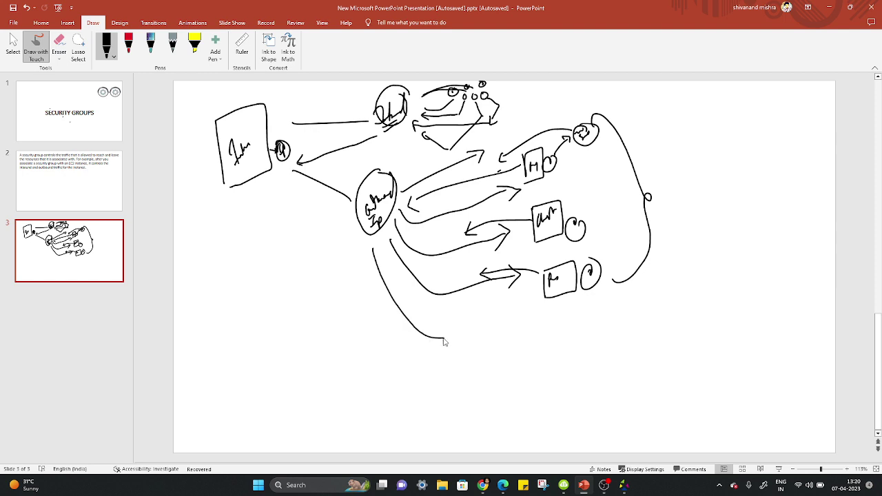
# - Draw a return arrow facing the lowest outbound curve, an arrow toward the inbound circle, and a short stroke beside that circle
pyautogui.moveTo(522, 309)
pyautogui.mouseDown()
pyautogui.moveTo(481, 330)
pyautogui.moveTo(495, 336)
pyautogui.mouseUp()
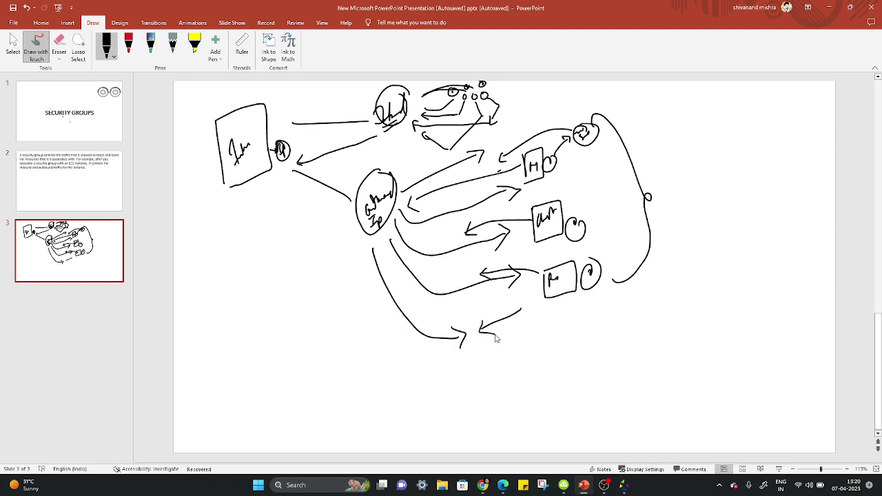
pyautogui.moveTo(320, 111)
pyautogui.mouseDown()
pyautogui.moveTo(360, 106)
pyautogui.moveTo(355, 112)
pyautogui.mouseUp()
pyautogui.moveTo(449, 100)
pyautogui.mouseDown()
pyautogui.moveTo(420, 108)
pyautogui.moveTo(457, 99)
pyautogui.mouseUp()
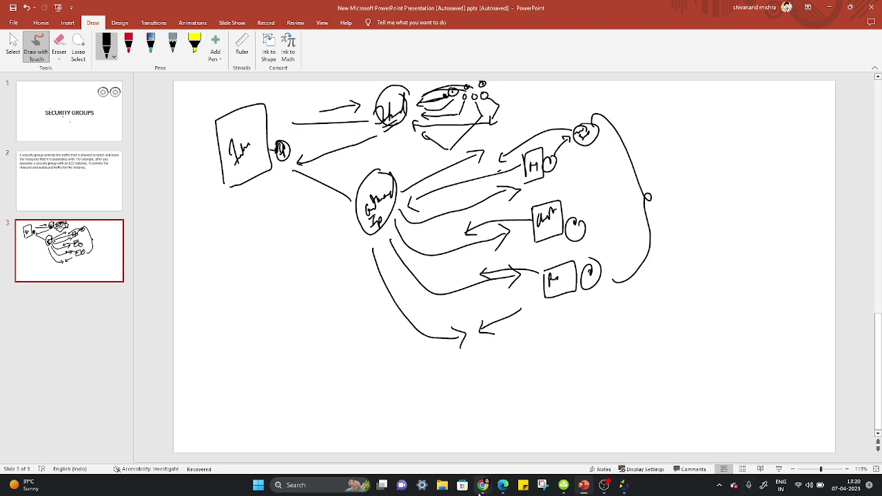
# - Switch to the AWS EC2 console in Chrome and reload the Launch an instance page
pyautogui.moveTo(483, 486)
pyautogui.click(583, 434)
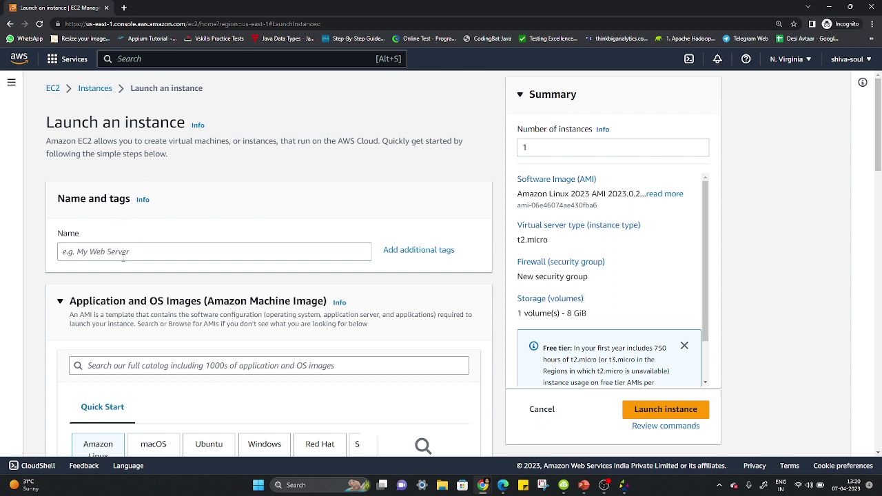
pyautogui.click(12, 84)
pyautogui.click(15, 84)
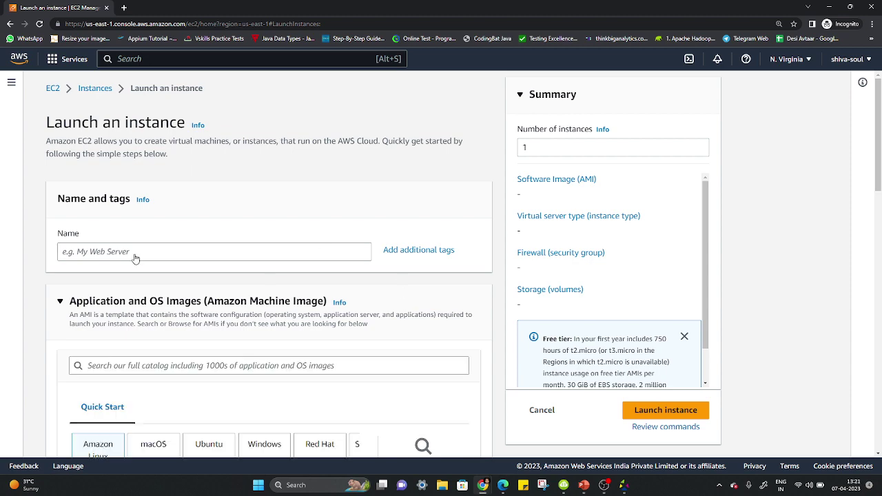
pyautogui.click(11, 84)
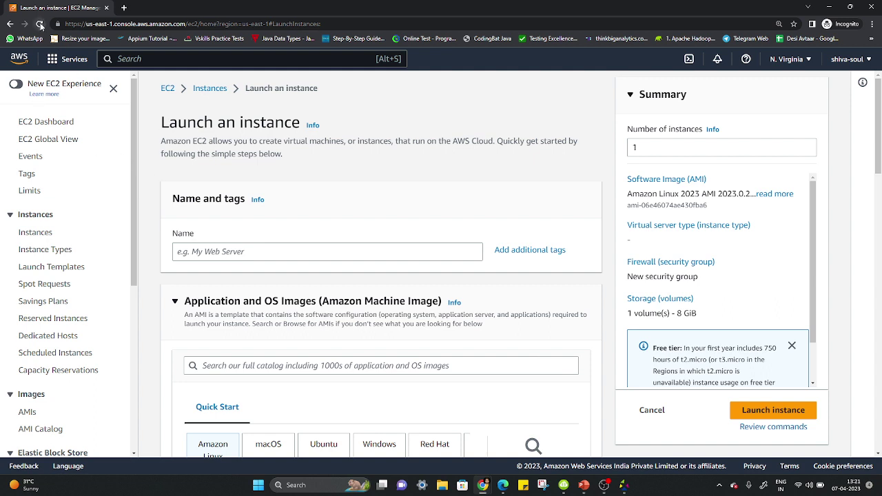
pyautogui.click(40, 24)
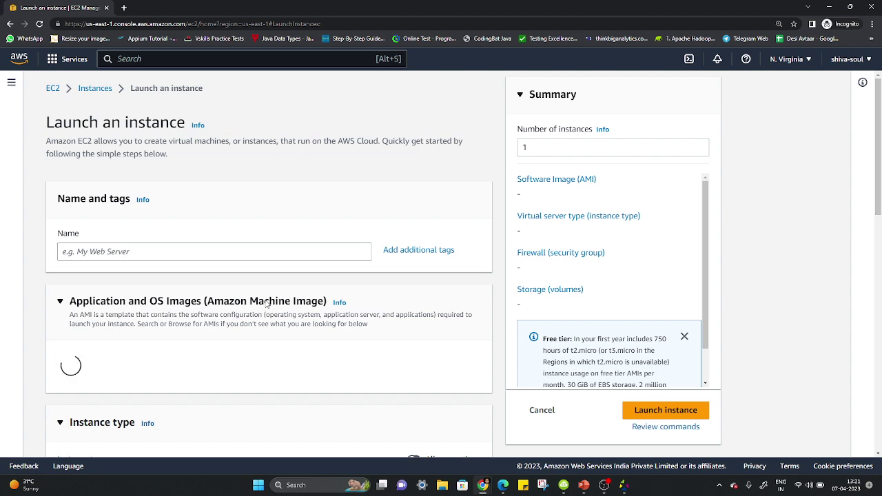
# - Start a new instance launch from the Instances list and name the instance test
pyautogui.scroll(-4, 267, 304)
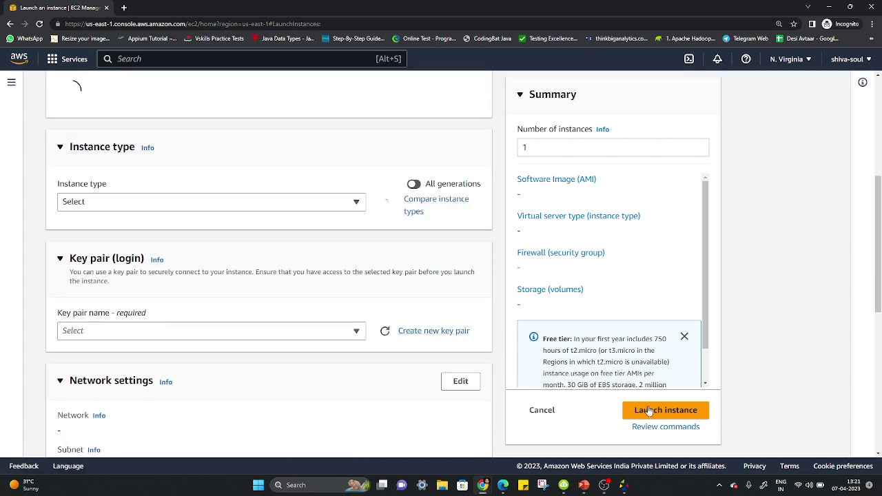
pyautogui.scroll(3, 193, 275)
pyautogui.scroll(2, 202, 238)
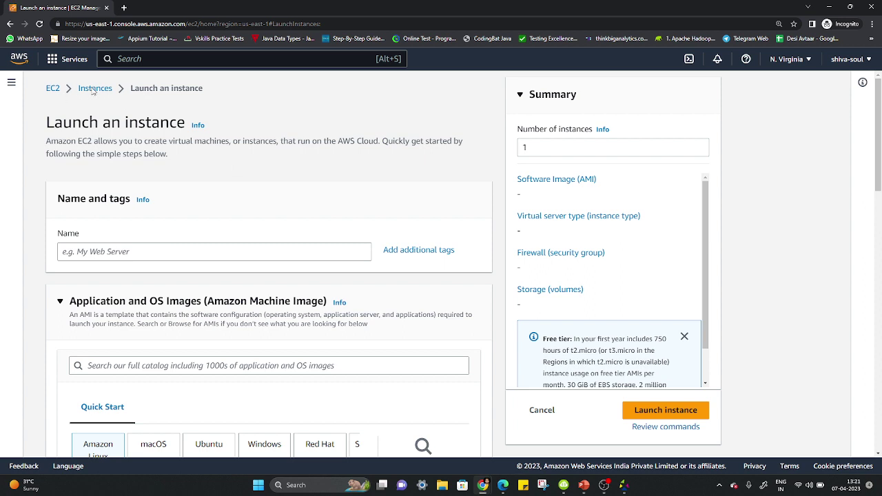
pyautogui.click(87, 92)
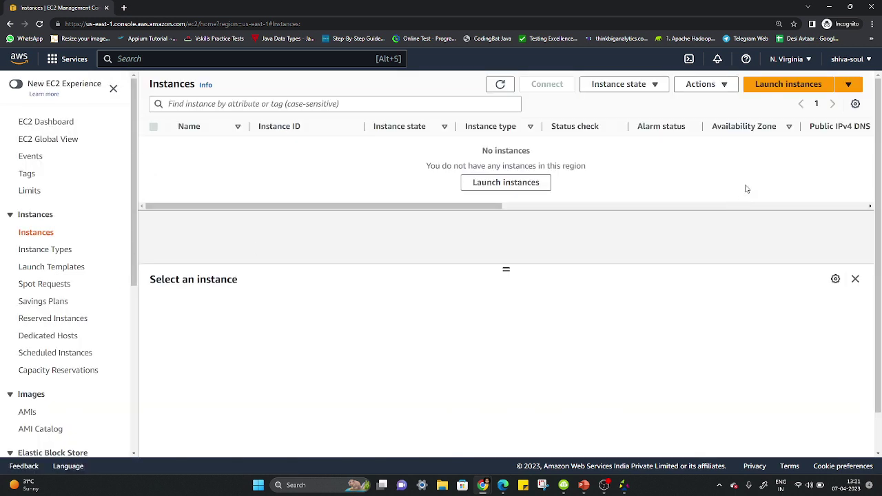
pyautogui.click(789, 85)
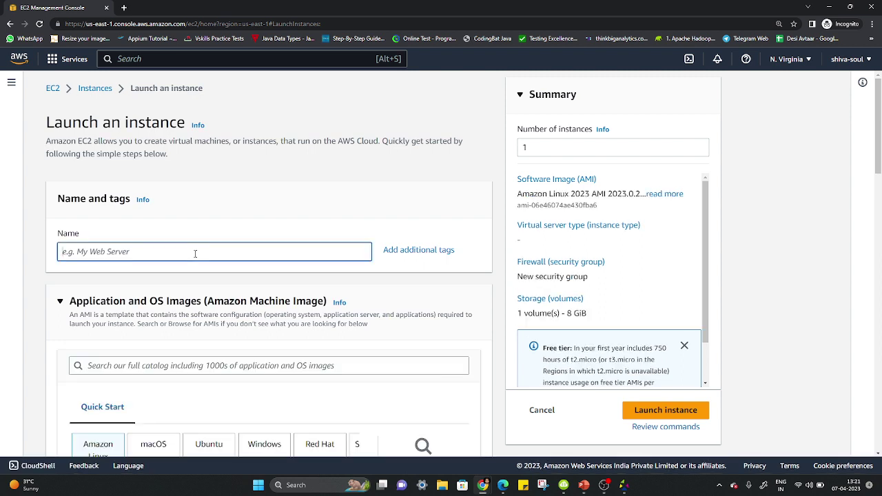
pyautogui.write('test')
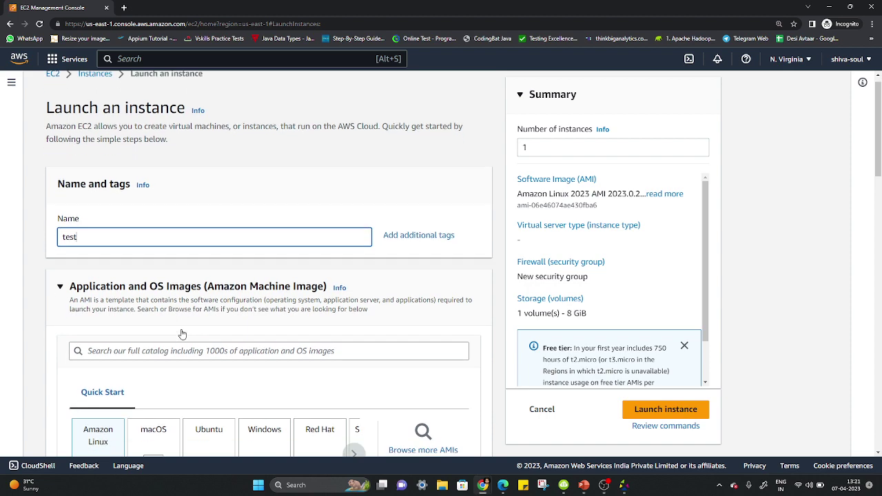
# - Choose Ubuntu, with Ubuntu Server 22.04 LTS (HVM), SSD Volume Type, as the instance's machine image
pyautogui.scroll(-2, 181, 333)
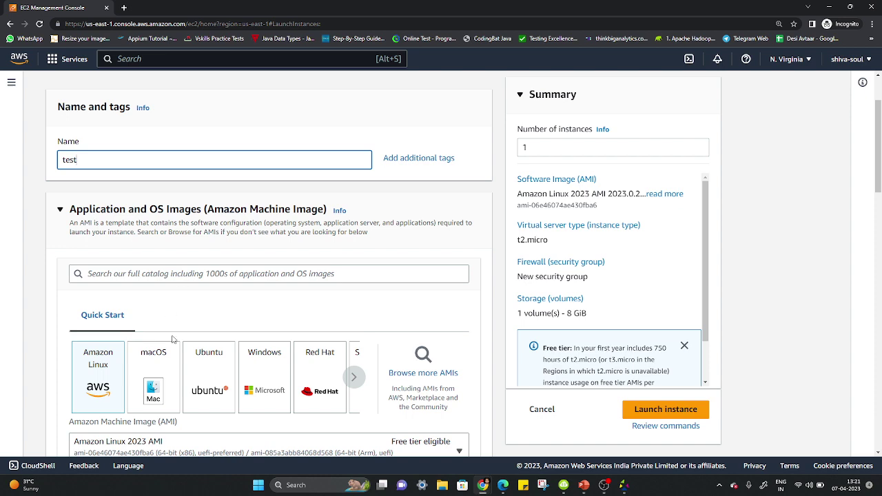
pyautogui.scroll(-3, 172, 337)
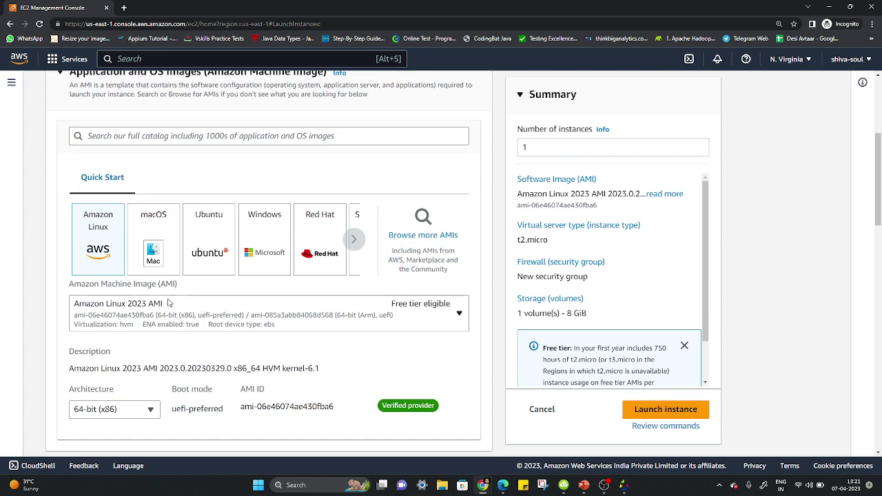
pyautogui.click(211, 254)
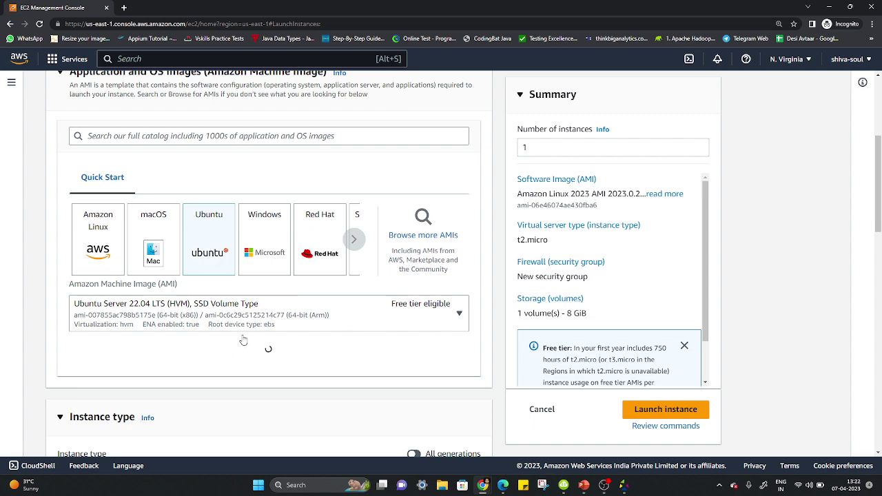
# - Keep the t2.micro instance type and select the my-mac-2 key pair for login
pyautogui.scroll(-2, 803, 220)
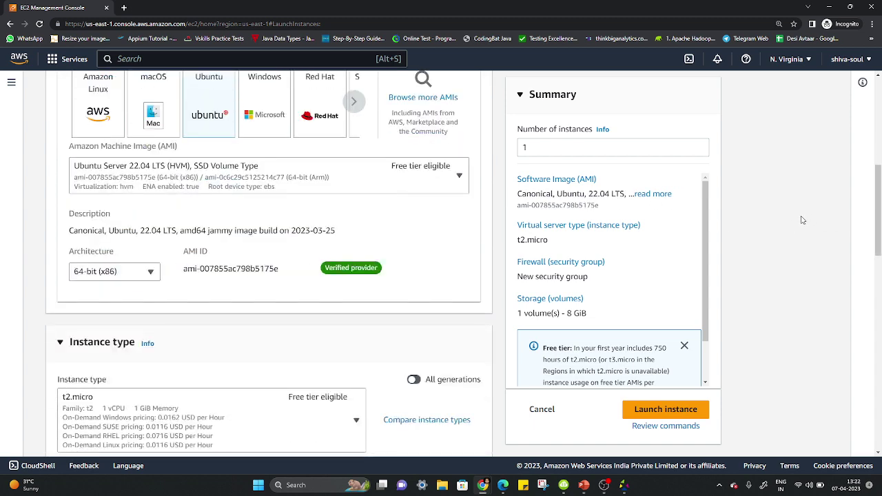
pyautogui.scroll(-3, 229, 333)
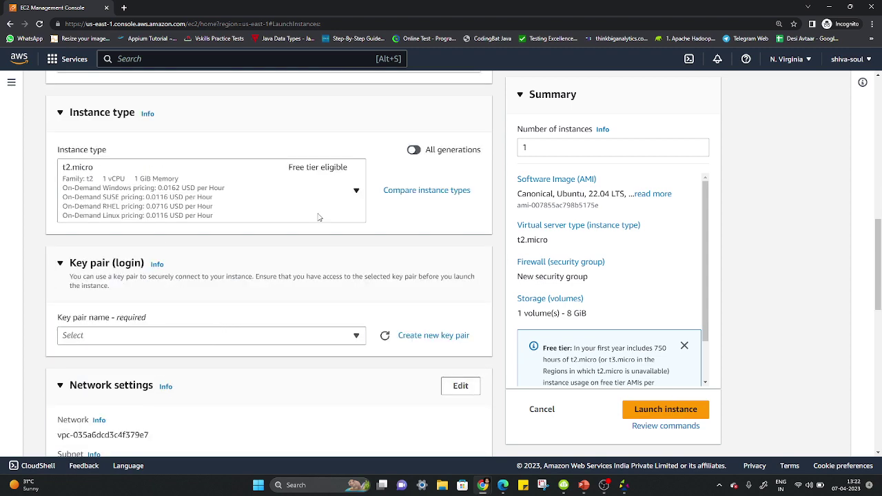
pyautogui.scroll(-2, 232, 305)
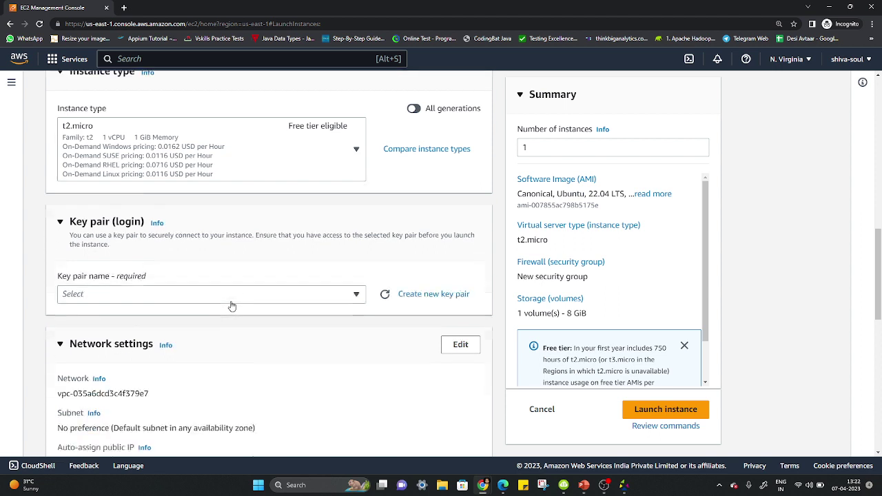
pyautogui.click(356, 199)
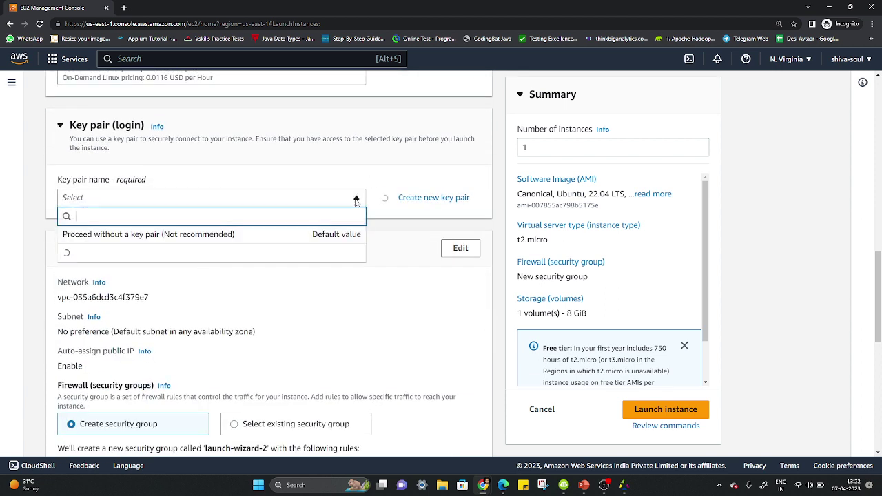
pyautogui.click(98, 259)
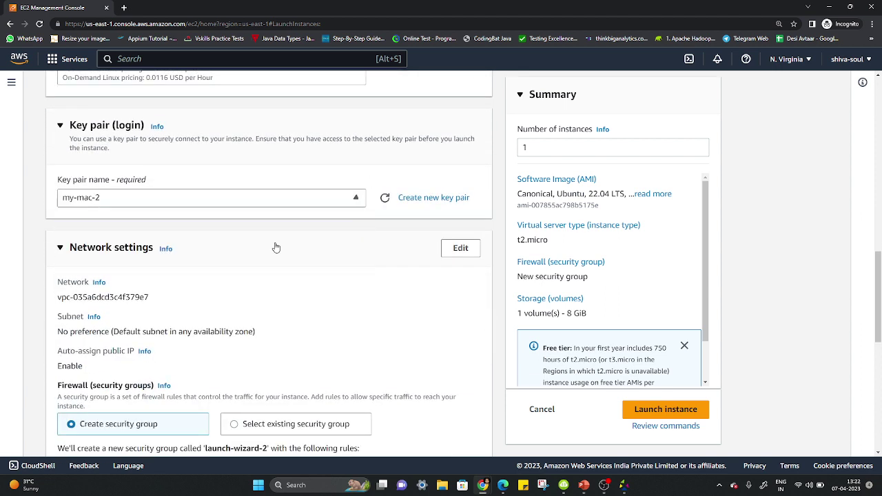
# - Review the network settings, keeping a new security group that allows SSH traffic from Anywhere (0.0.0.0/0)
pyautogui.scroll(-2, 252, 271)
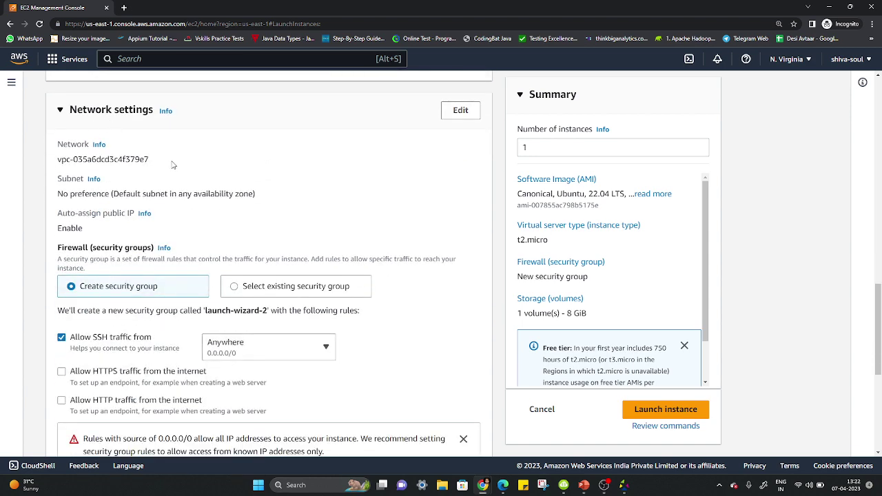
pyautogui.moveTo(173, 164); pyautogui.dragTo(53, 166)
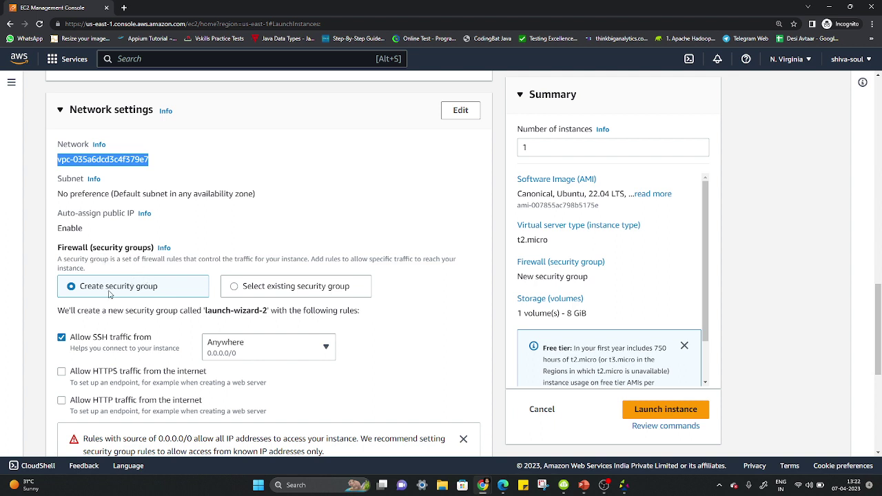
pyautogui.scroll(-1, 109, 293)
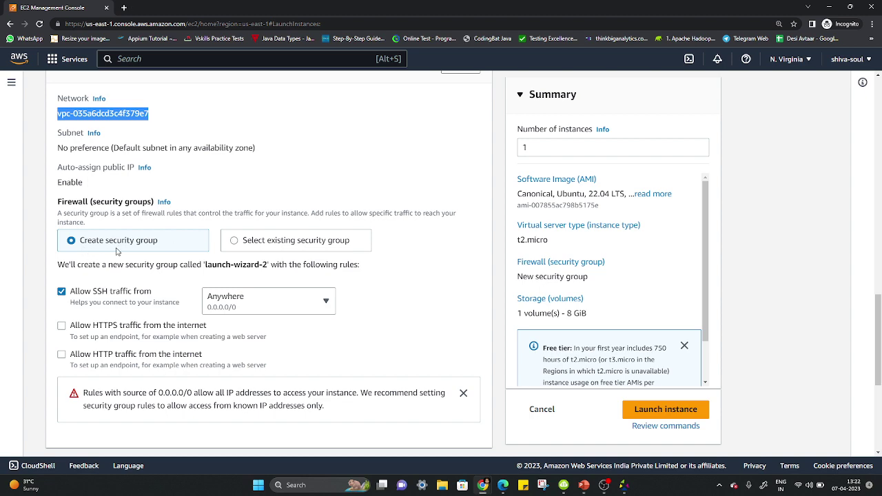
pyautogui.scroll(-2, 157, 344)
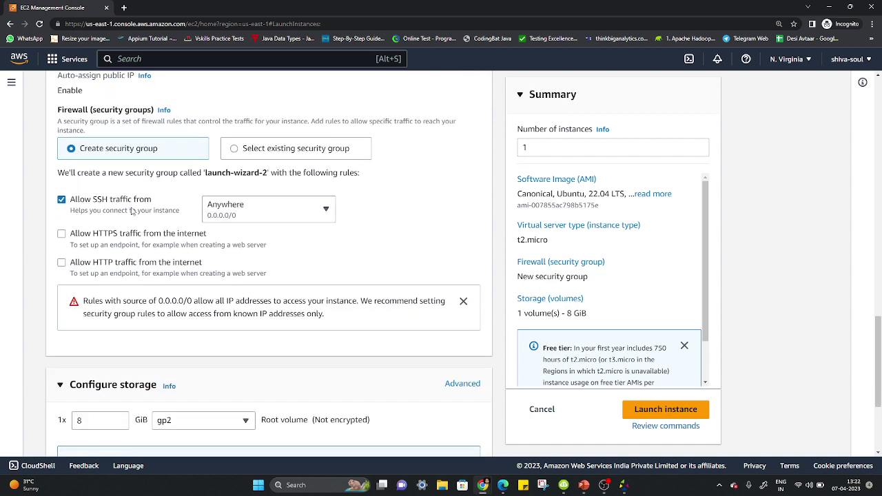
pyautogui.click(265, 216)
pyautogui.click(229, 221)
# - Keep the default 8 GiB gp2 root volume and launch the instance
pyautogui.scroll(-2, 181, 288)
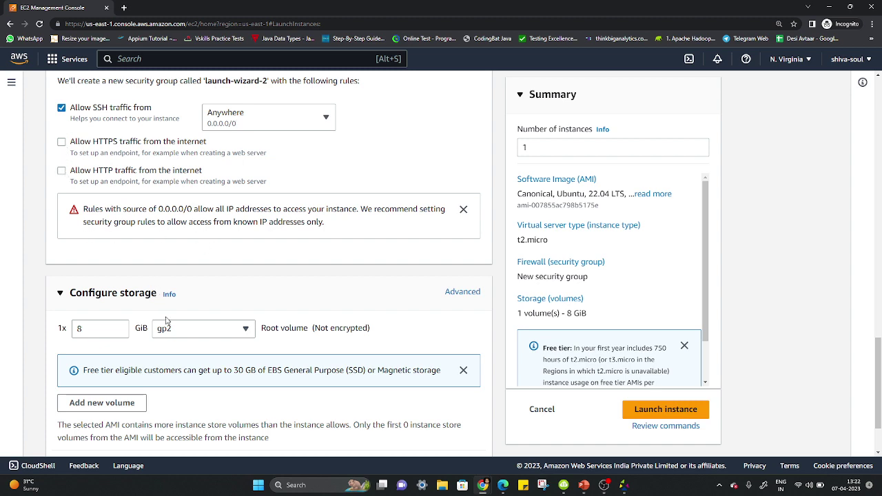
pyautogui.scroll(-2, 239, 324)
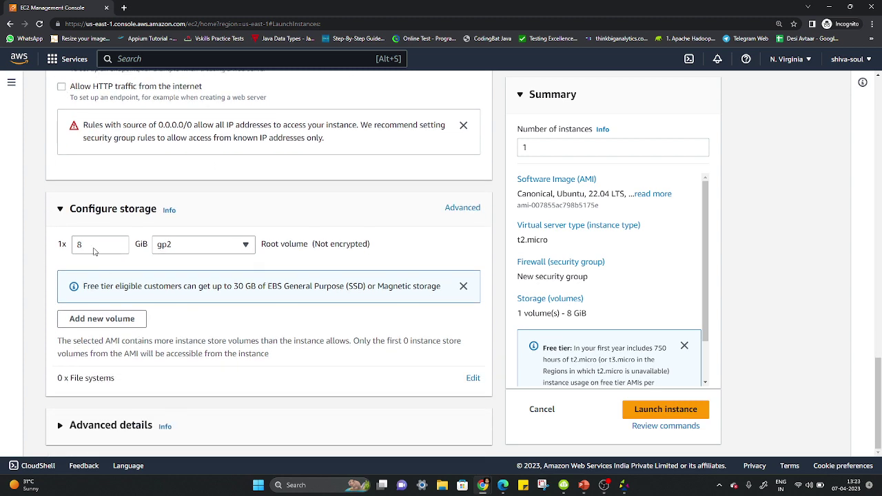
pyautogui.click(646, 411)
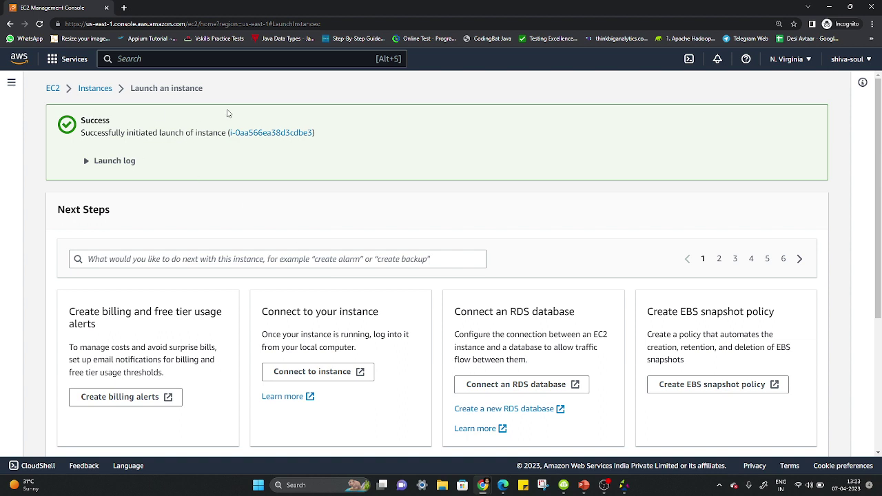
# - Open the newly launched test instance in the Instances list and examine its security group and inbound rules
pyautogui.click(242, 134)
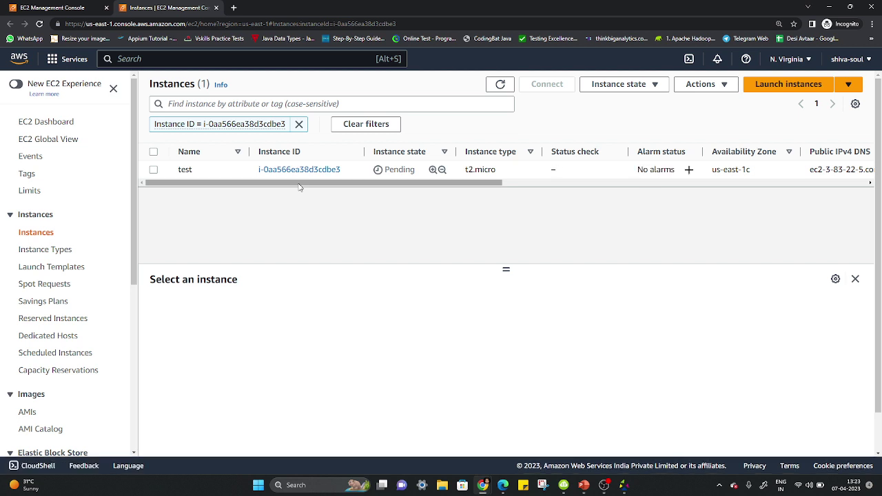
pyautogui.click(153, 170)
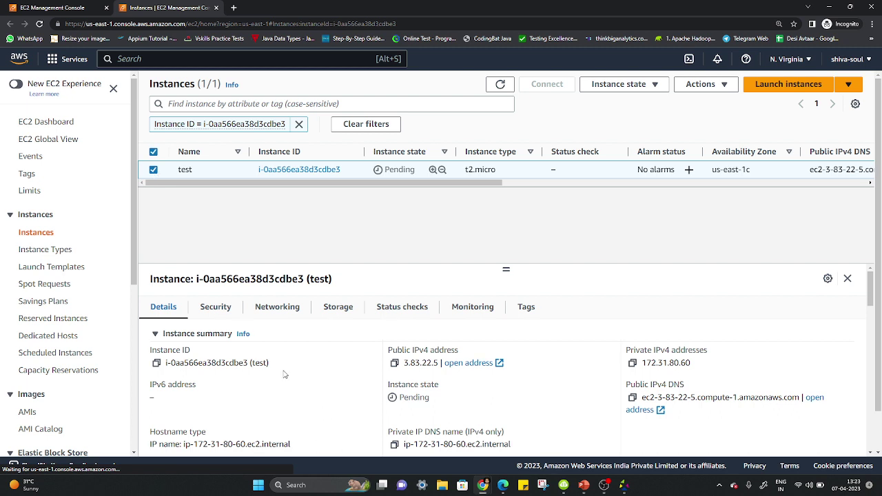
pyautogui.click(215, 308)
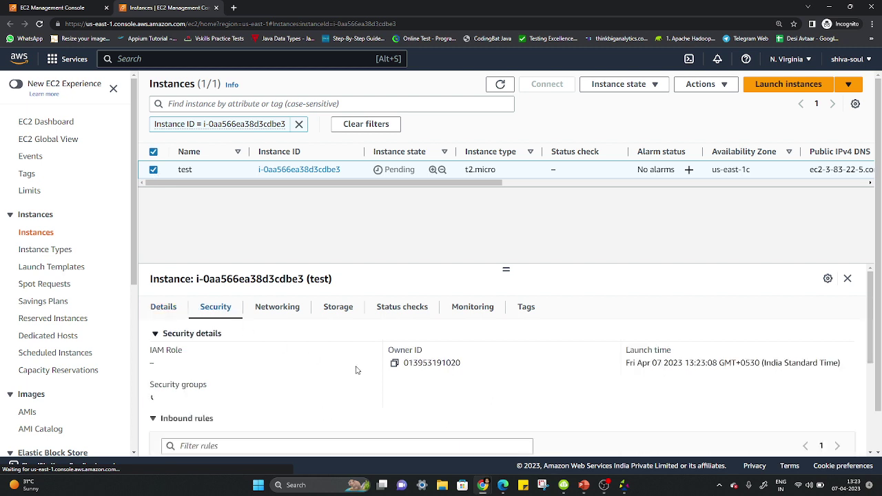
pyautogui.scroll(-1, 193, 414)
pyautogui.scroll(-1, 206, 407)
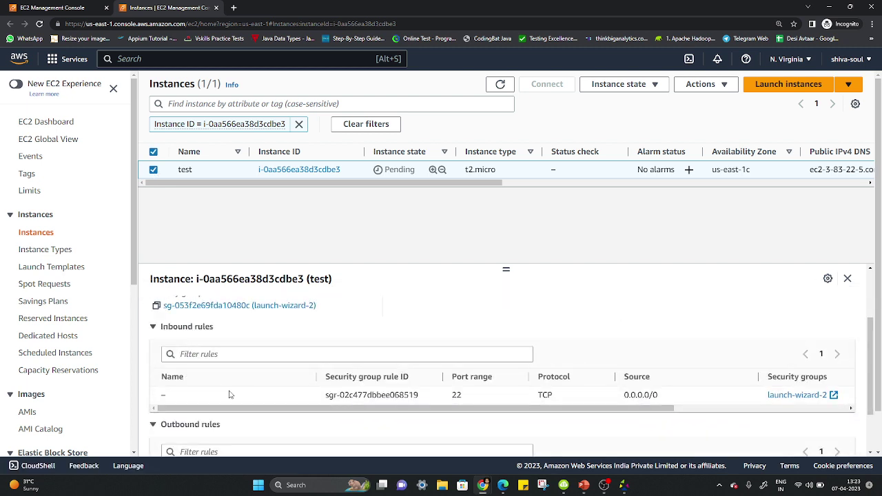
pyautogui.scroll(3, 244, 323)
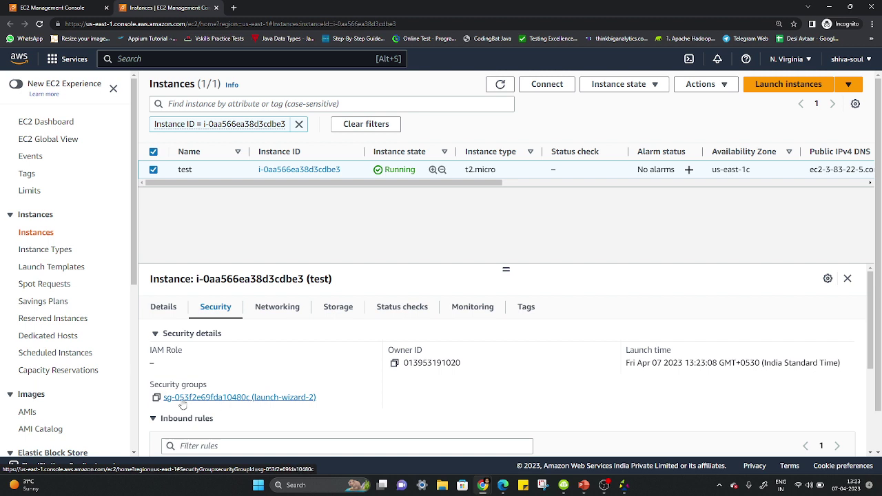
# - Check the rules of the test instance's security group and open its inbound rules for editing
pyautogui.click(240, 398)
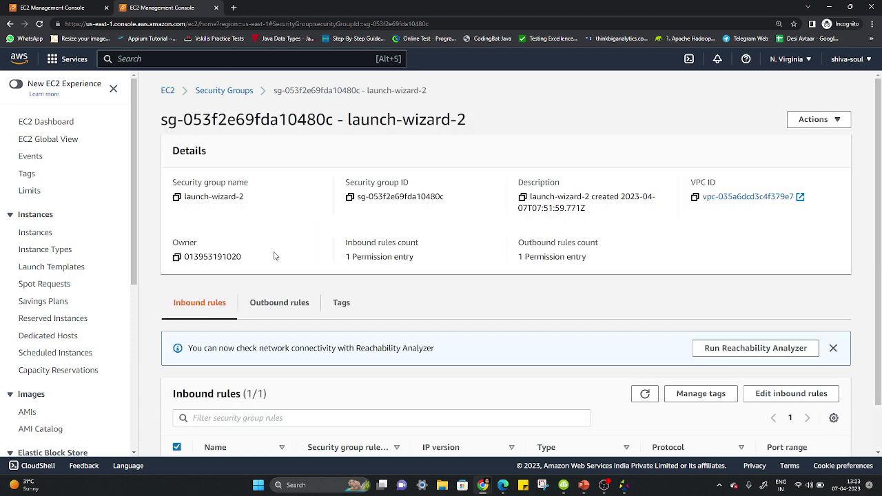
pyautogui.scroll(-2, 255, 352)
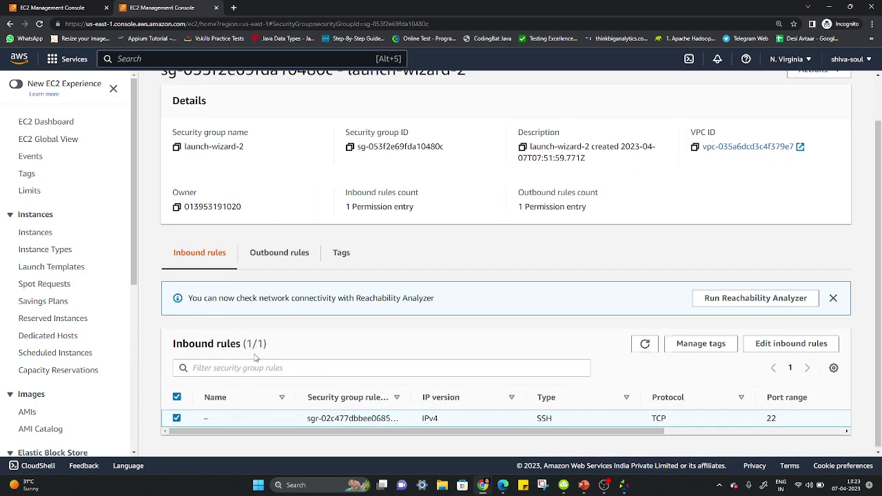
pyautogui.click(298, 253)
pyautogui.click(190, 254)
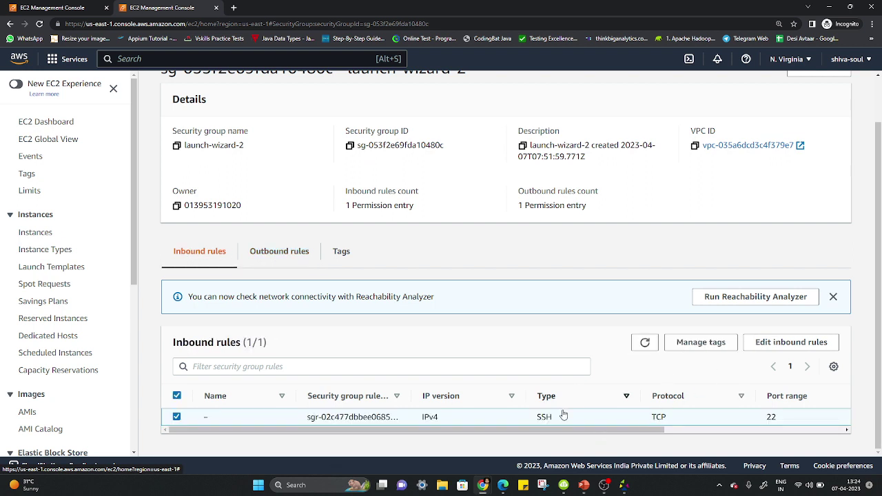
pyautogui.click(777, 350)
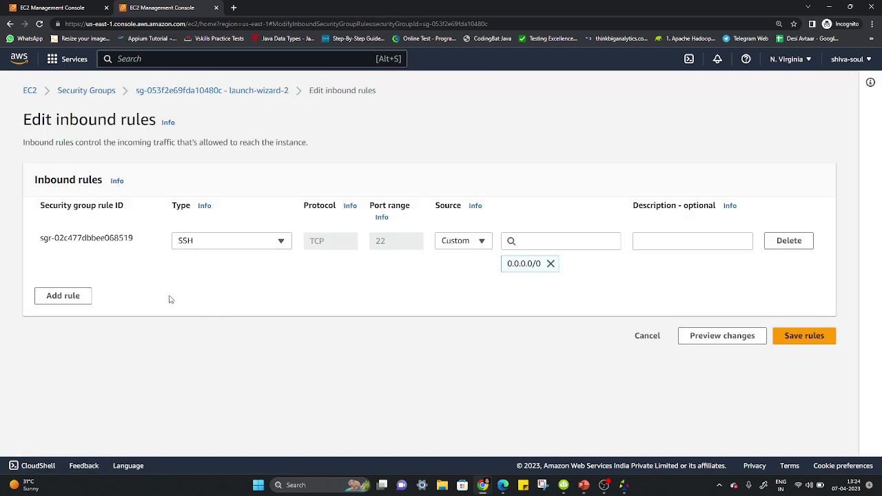
# - Add a second inbound rule to the security group and set its type to HTTP
pyautogui.click(69, 297)
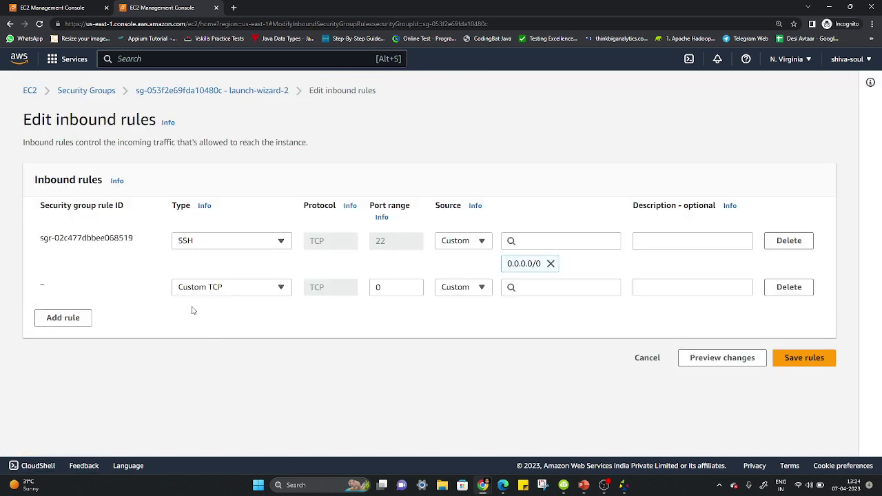
pyautogui.click(252, 294)
pyautogui.click(53, 291)
pyautogui.click(272, 293)
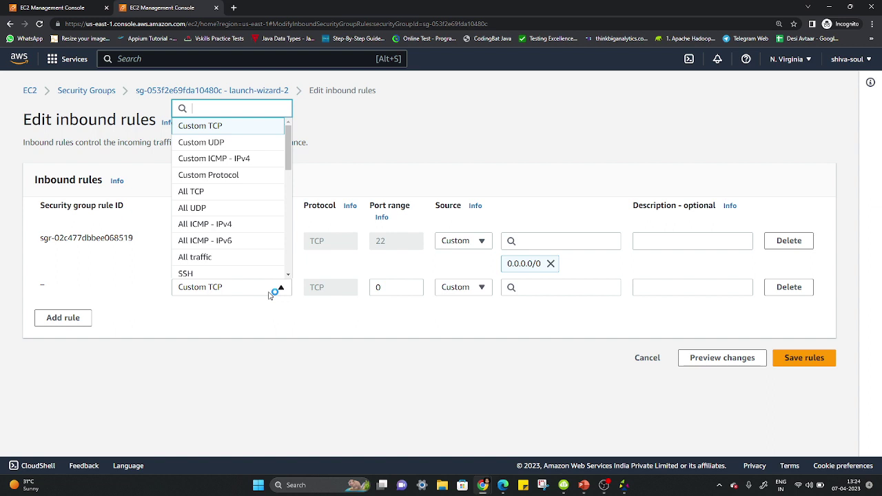
pyautogui.write('HH')
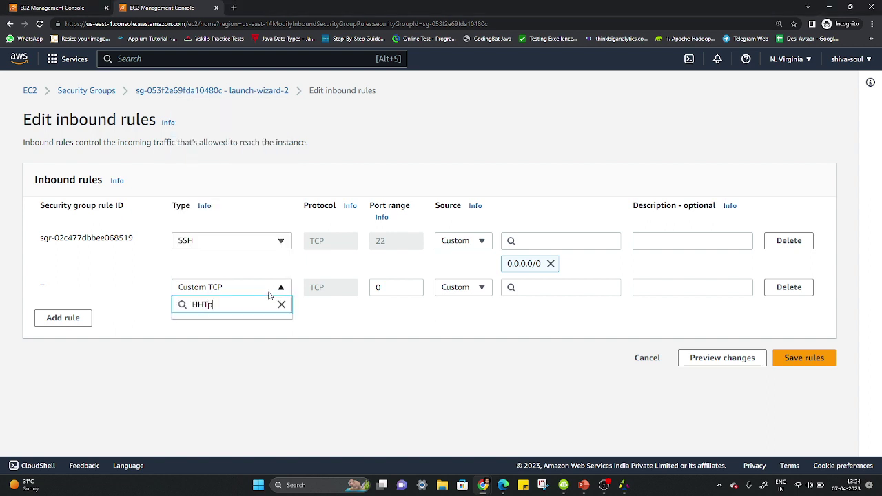
pyautogui.press('BackSpace')
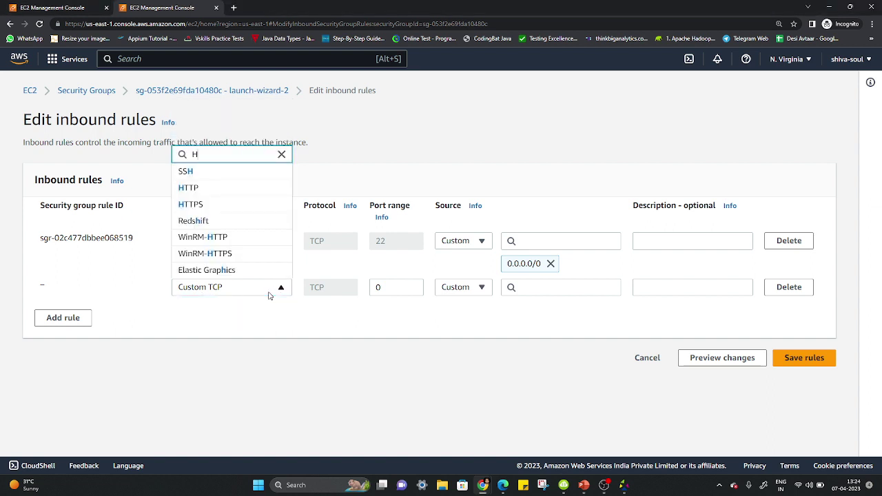
pyautogui.write('t')
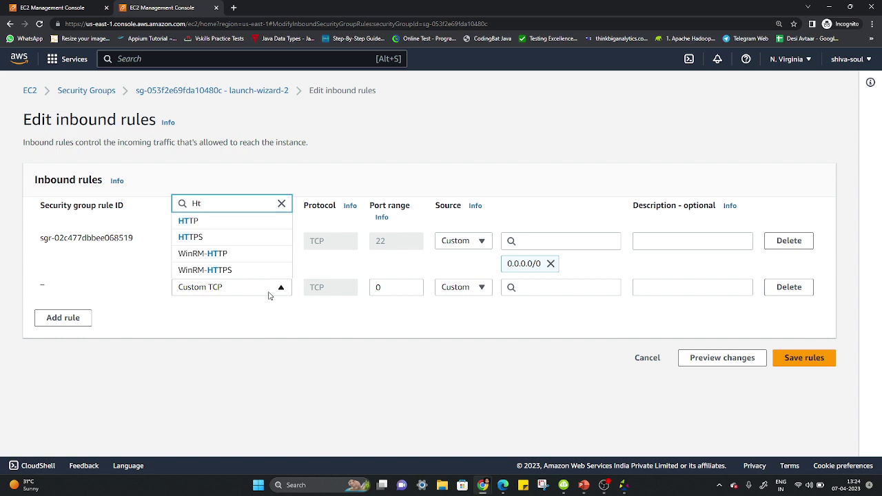
pyautogui.click(223, 221)
# - Try to enter 172.52.14 as the custom source of the new HTTP rule
pyautogui.click(553, 290)
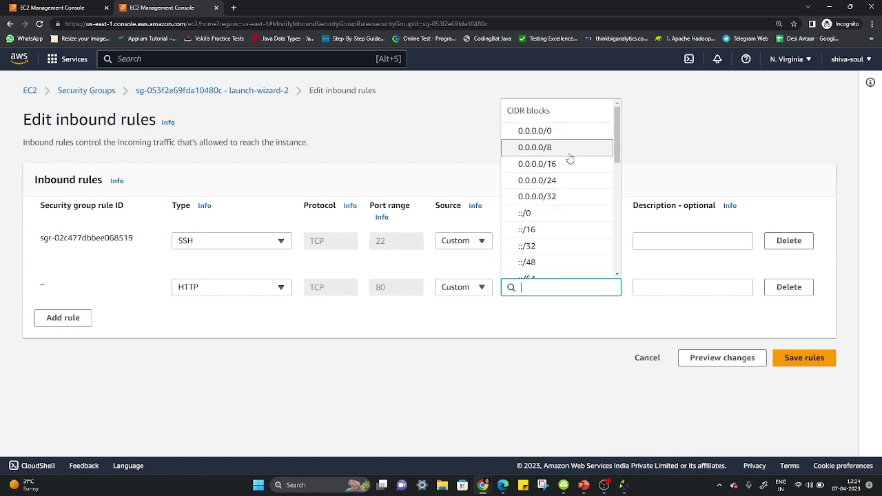
pyautogui.click(546, 326)
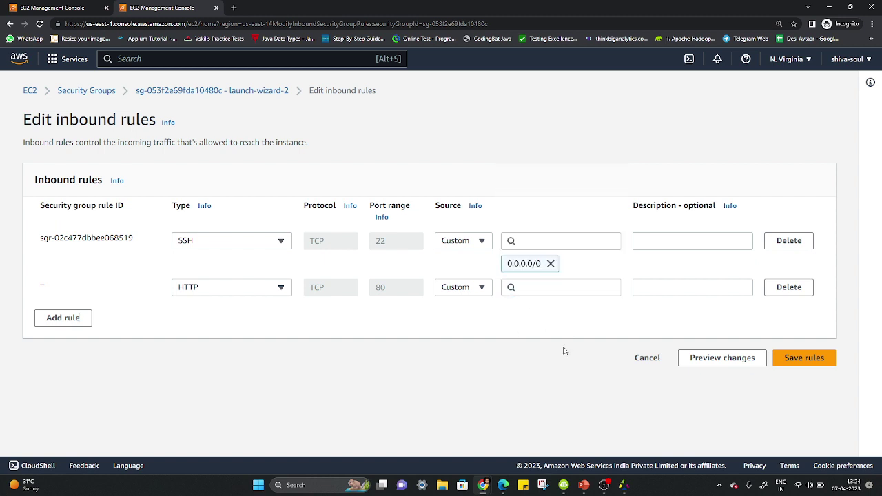
pyautogui.click(541, 287)
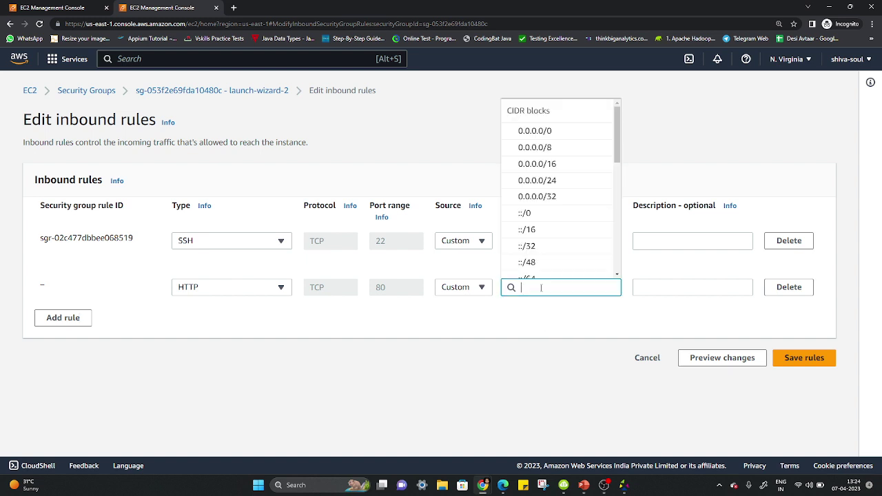
pyautogui.write('172.52')
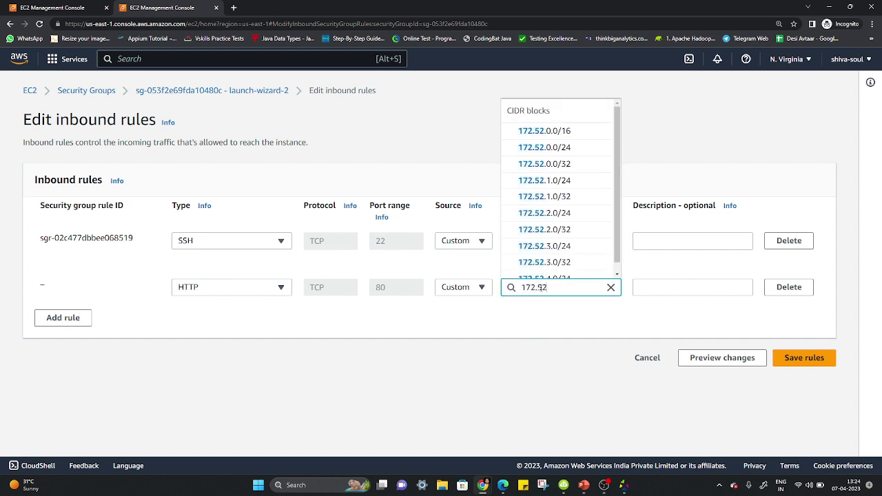
pyautogui.write('.14')
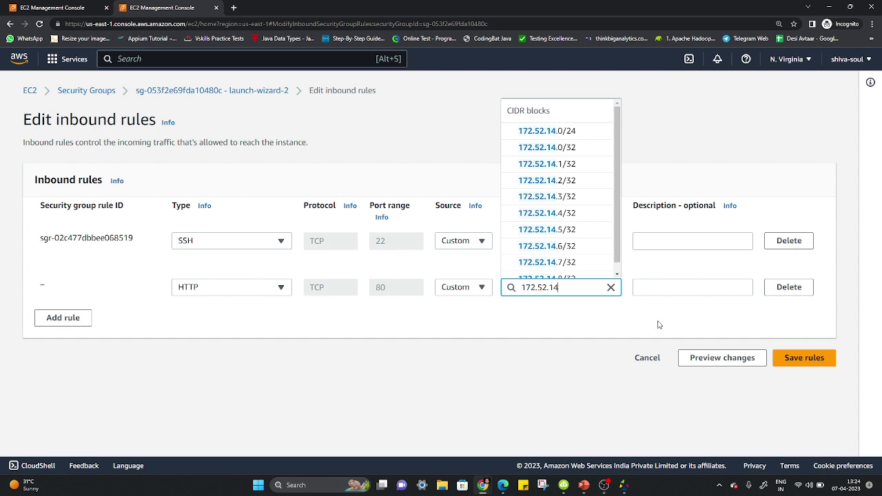
pyautogui.click(660, 325)
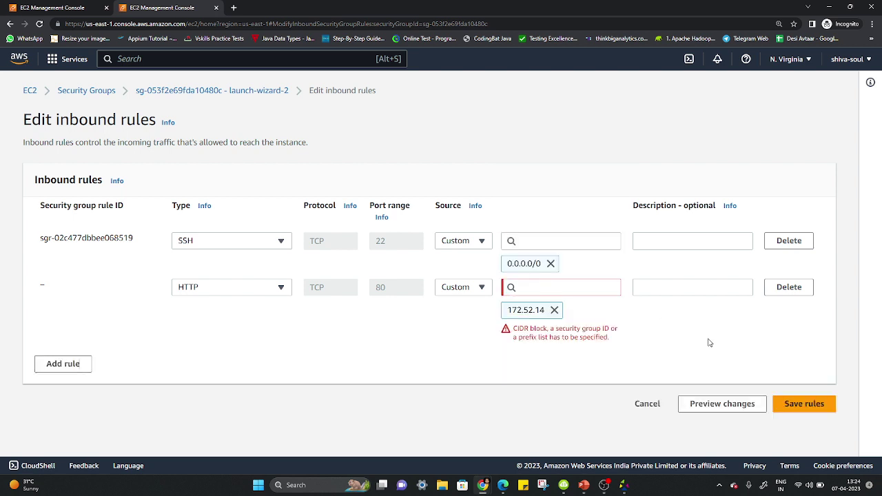
# - Try 172. as the HTTP rule's source instead, and discard the inbound rule edits
pyautogui.click(555, 311)
pyautogui.click(552, 291)
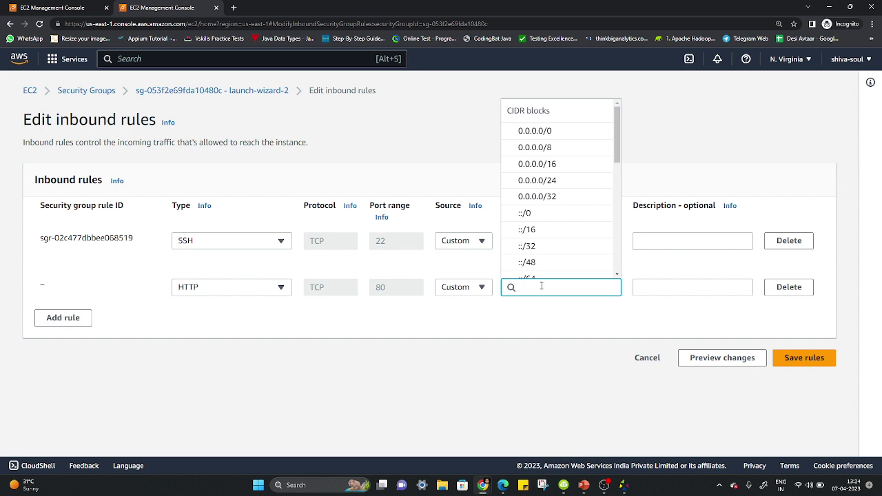
pyautogui.write('172.')
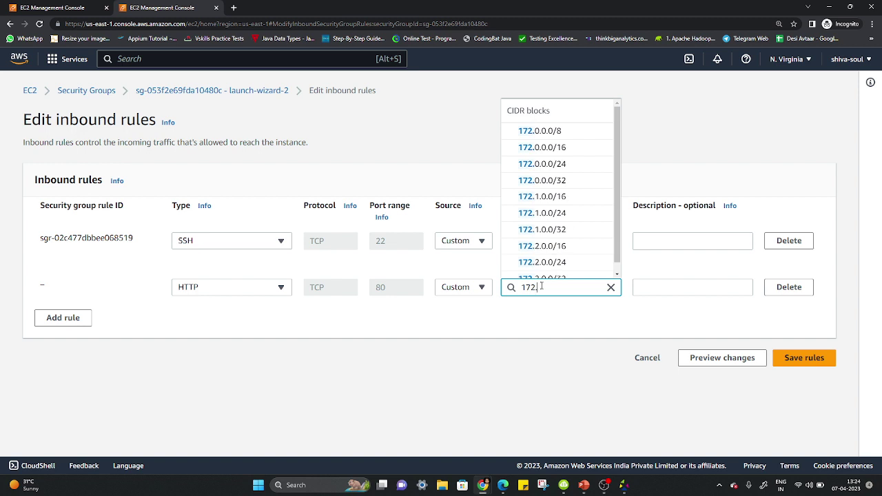
pyautogui.click(564, 364)
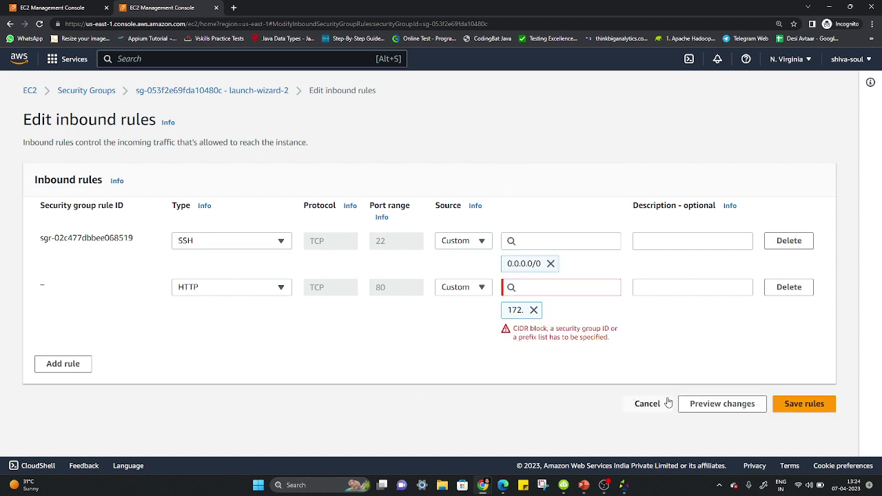
pyautogui.click(648, 405)
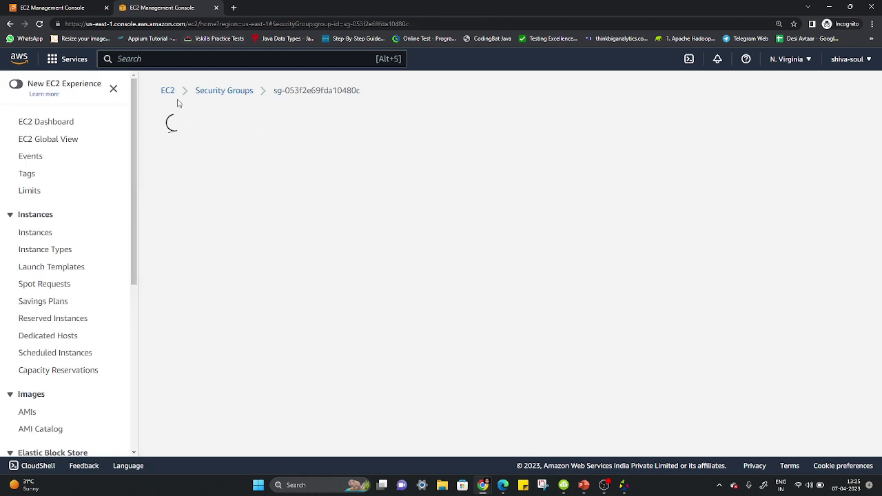
# - Open the list of running instances from the EC2 dashboard and view the test instance's details
pyautogui.click(167, 92)
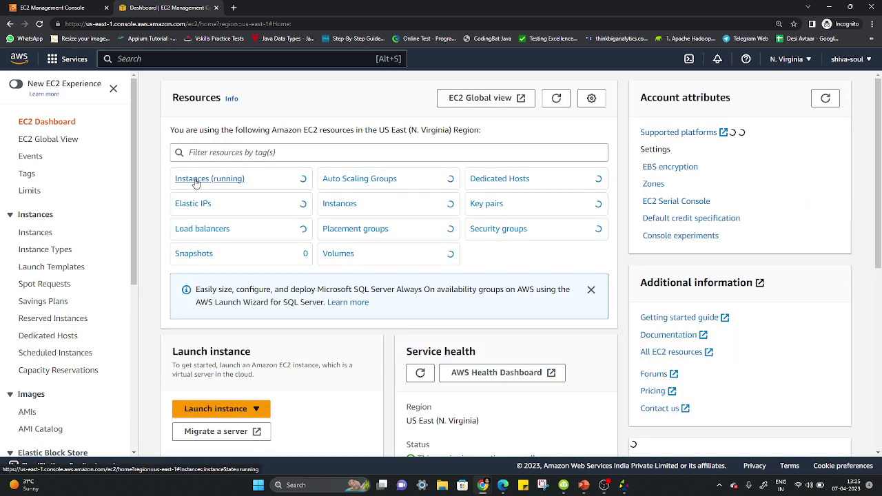
pyautogui.click(195, 180)
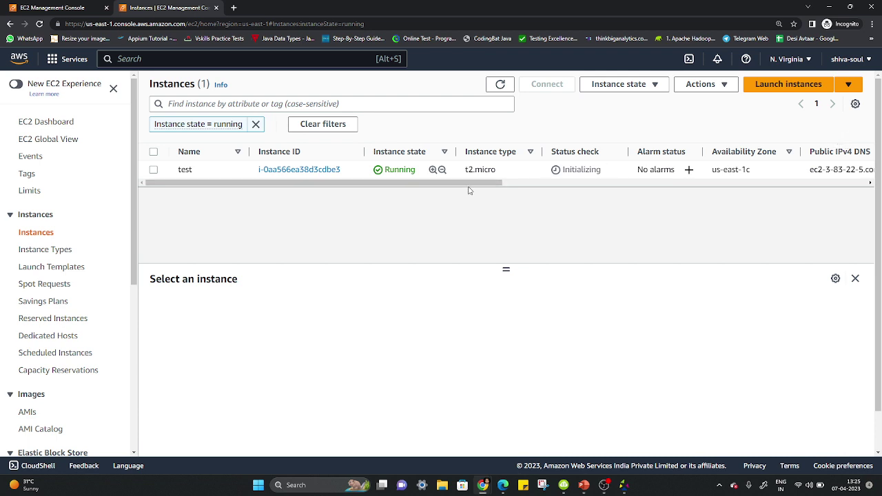
pyautogui.moveTo(471, 189)
pyautogui.mouseDown()
pyautogui.moveTo(837, 183)
pyautogui.moveTo(471, 183)
pyautogui.mouseUp()
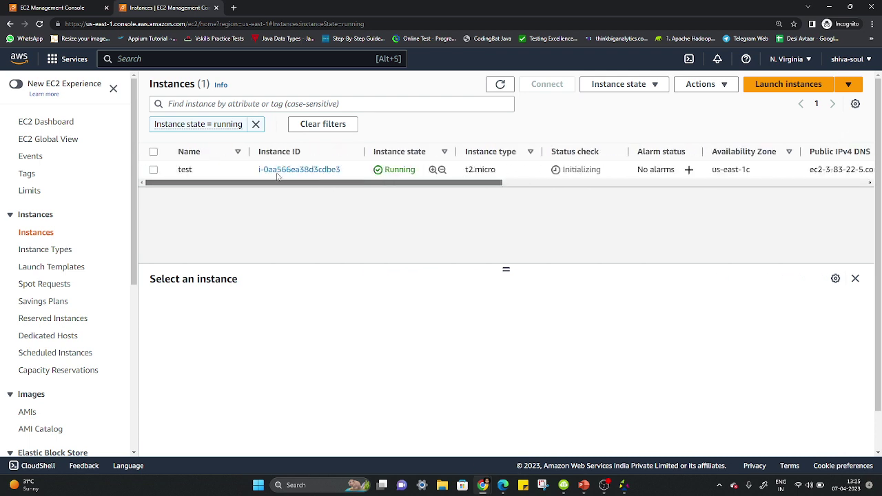
pyautogui.click(154, 170)
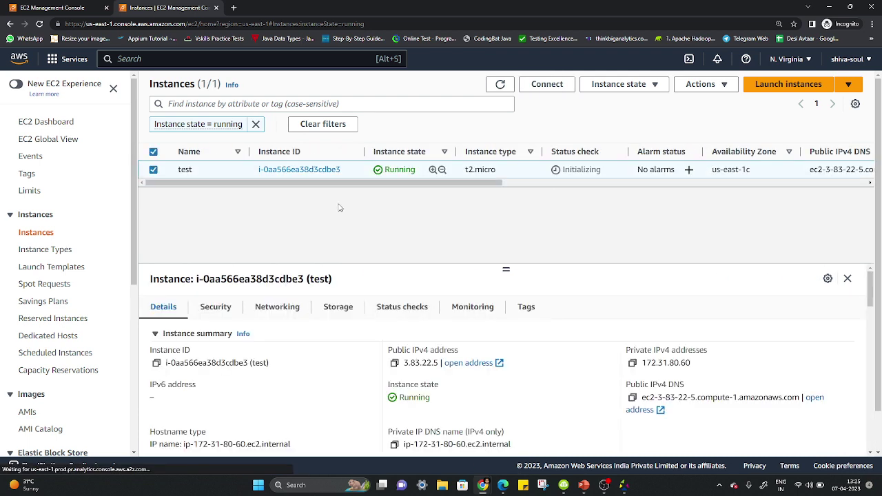
# - Start launching another EC2 instance and name it test2
pyautogui.click(818, 89)
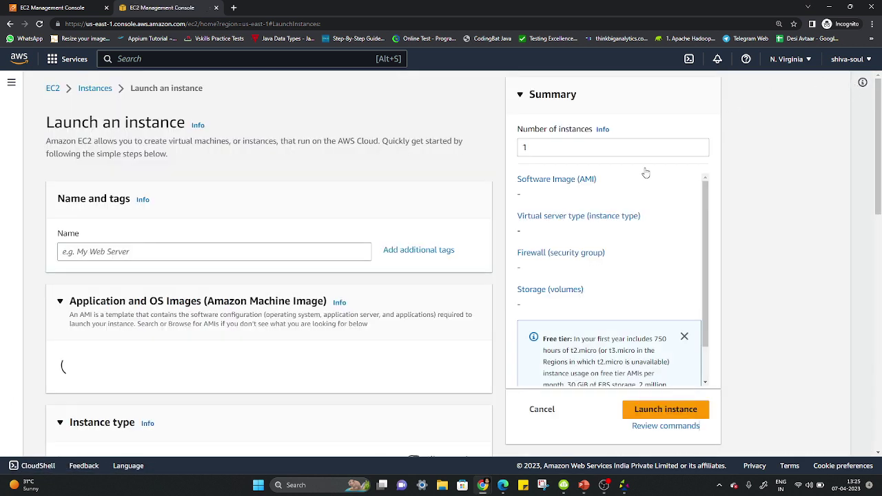
pyautogui.click(210, 253)
pyautogui.write('test2')
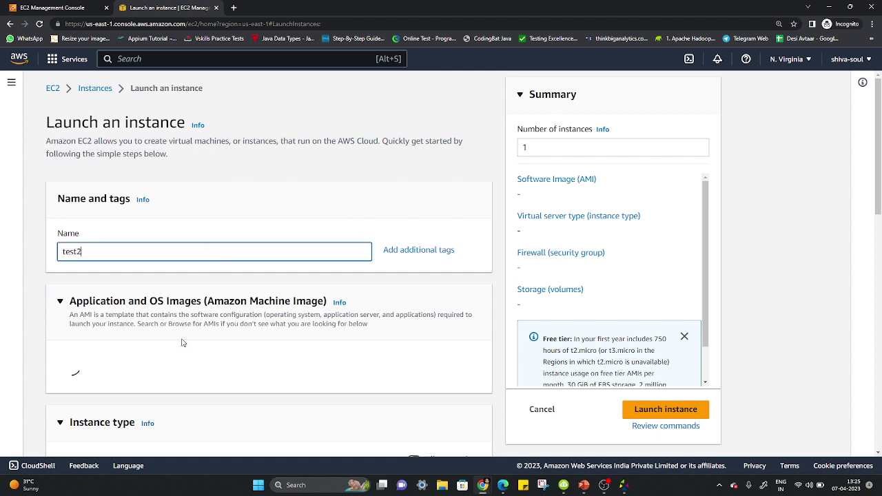
# - Choose to create a new security group for test2, keeping SSH traffic allowed from Anywhere (0.0.0.0/0)
pyautogui.scroll(-1, 180, 357)
pyautogui.scroll(-2, 165, 379)
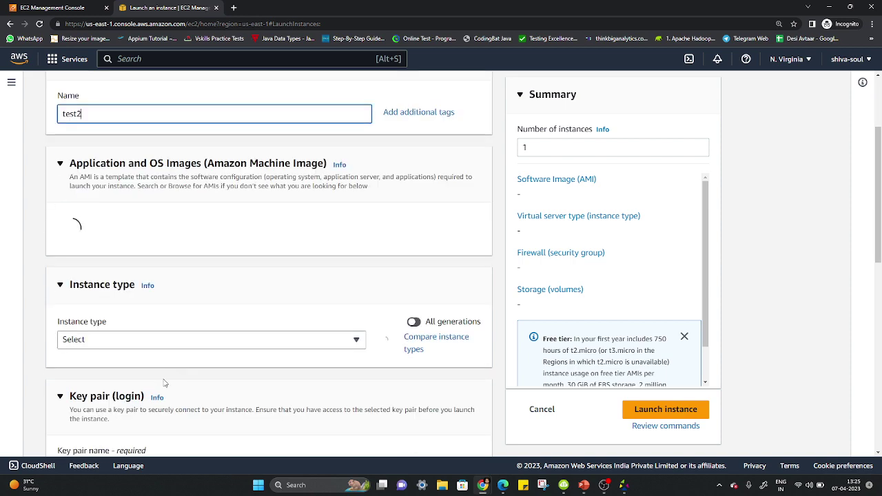
pyautogui.scroll(-4, 161, 380)
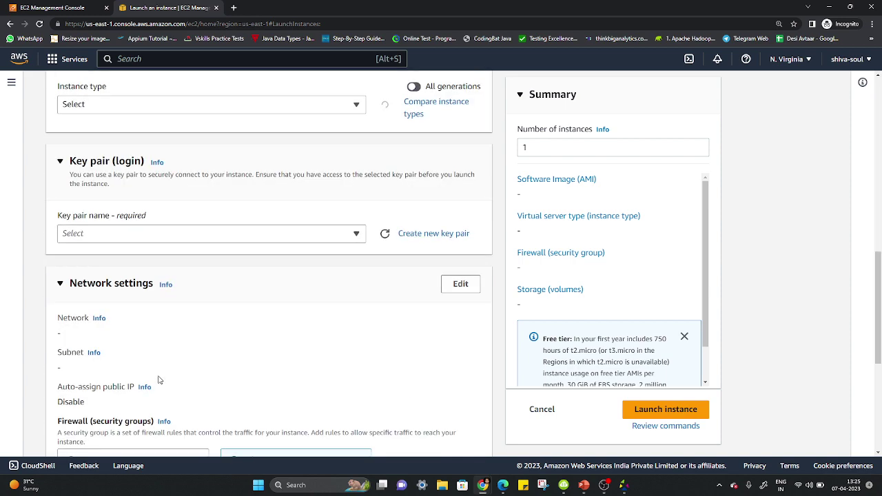
pyautogui.scroll(-4, 158, 379)
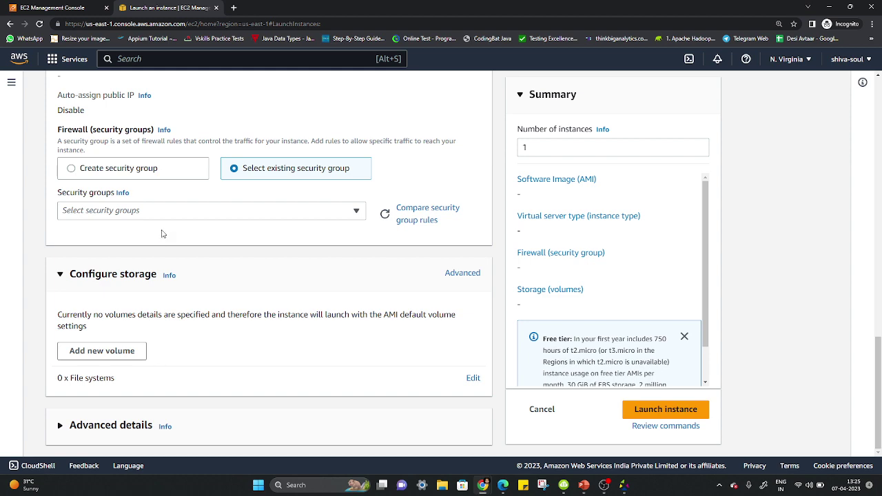
pyautogui.click(71, 171)
pyautogui.scroll(-2, 325, 376)
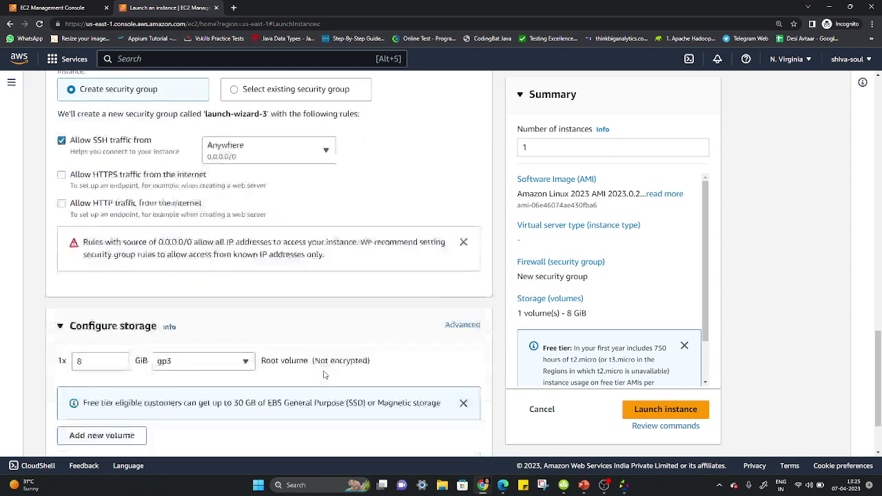
# - Select the my-mac-2 key pair for login and launch the test2 instance
pyautogui.click(648, 414)
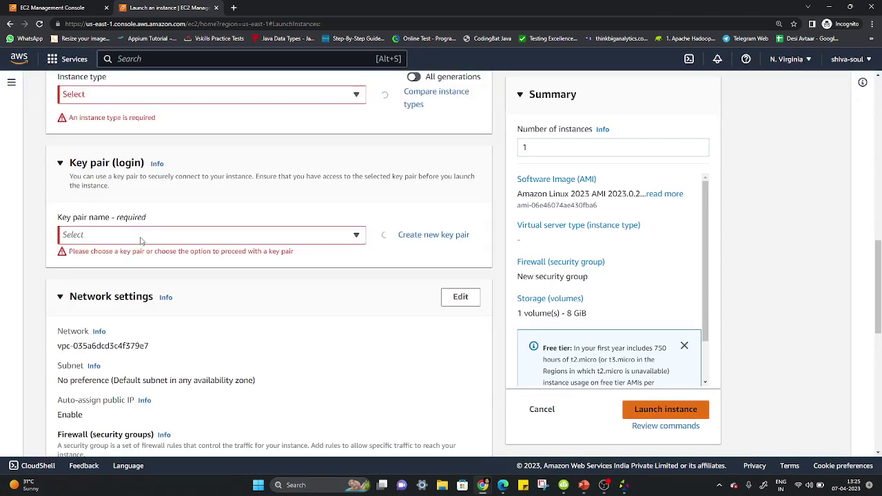
pyautogui.click(111, 262)
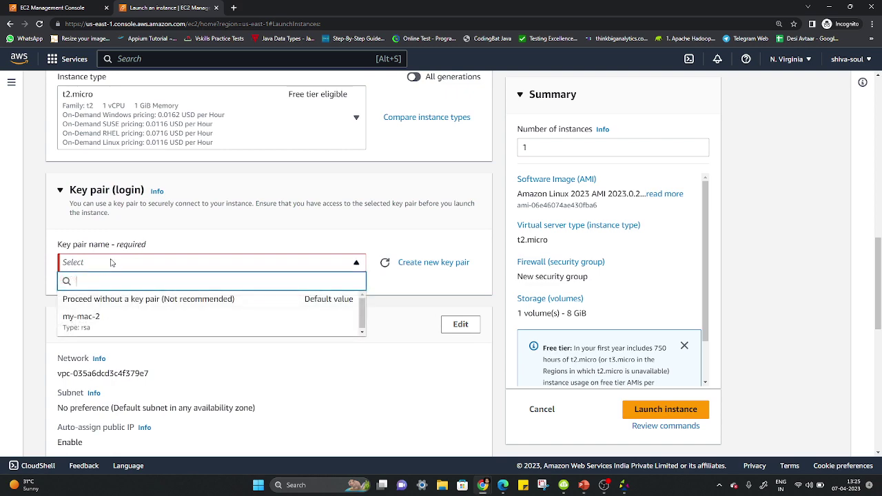
pyautogui.click(87, 319)
pyautogui.scroll(2, 206, 214)
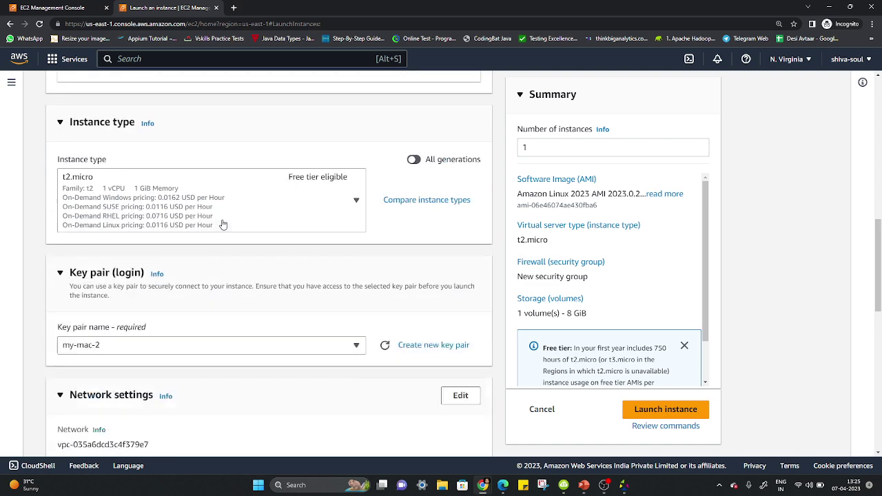
pyautogui.click(666, 409)
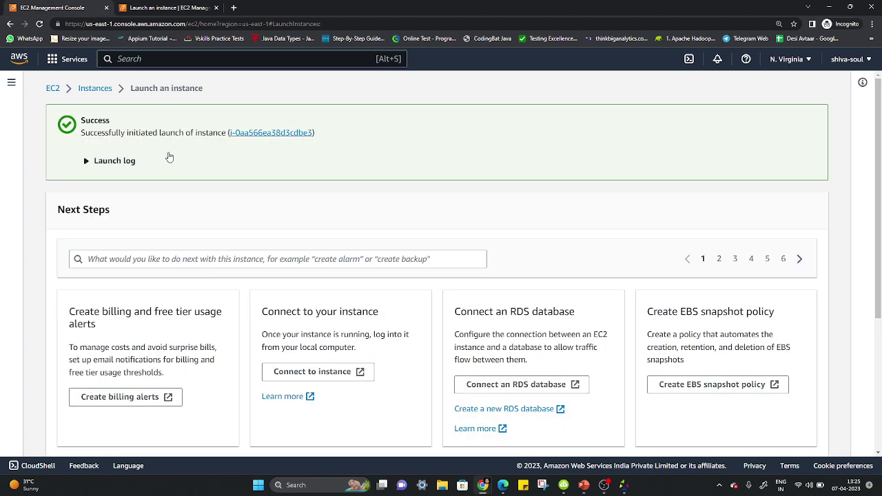
# - Return to the full Instances list and view the details of the test instance
pyautogui.click(98, 91)
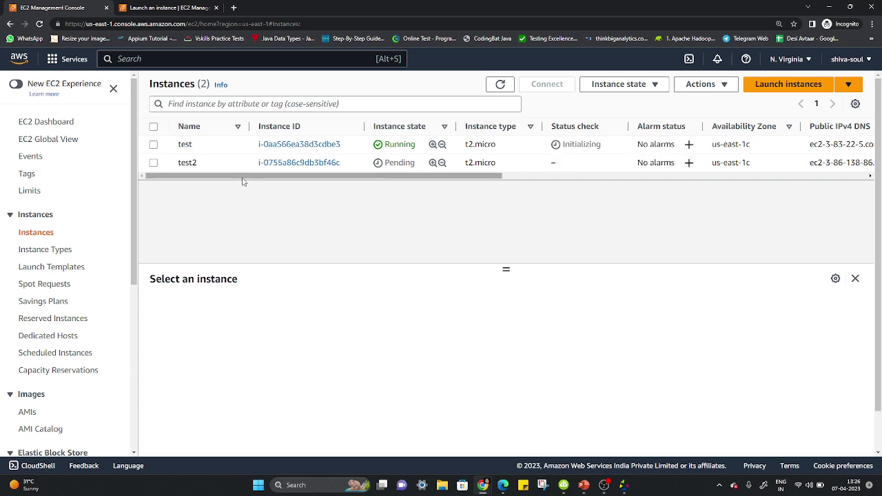
pyautogui.moveTo(243, 182); pyautogui.dragTo(195, 177)
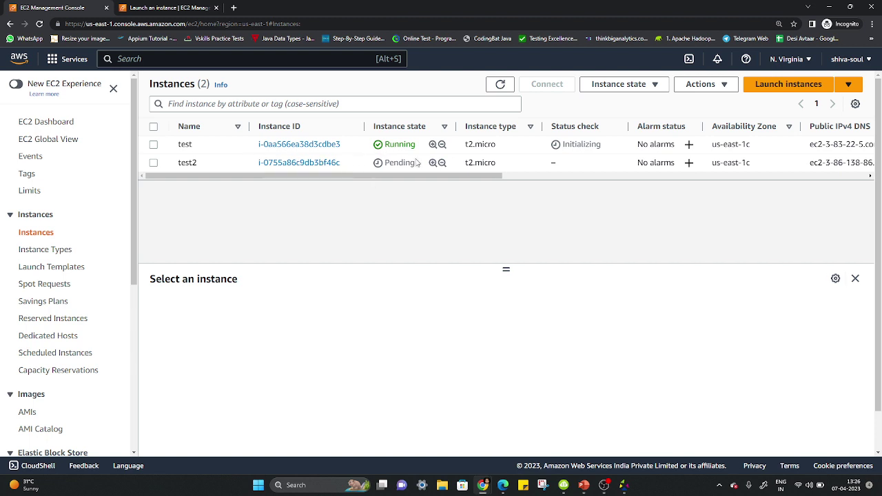
pyautogui.moveTo(419, 177); pyautogui.dragTo(268, 178)
pyautogui.click(155, 149)
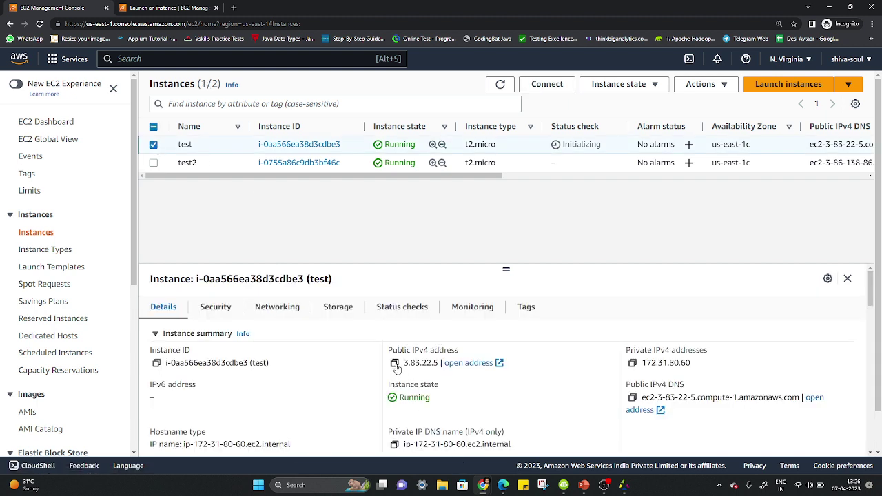
# - Select only the test2 instance and show its security details, including its security group
pyautogui.click(154, 164)
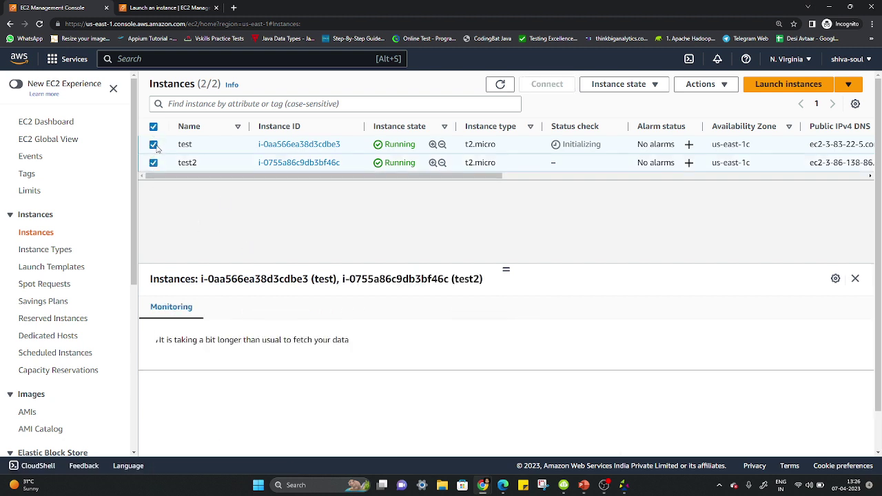
pyautogui.click(154, 145)
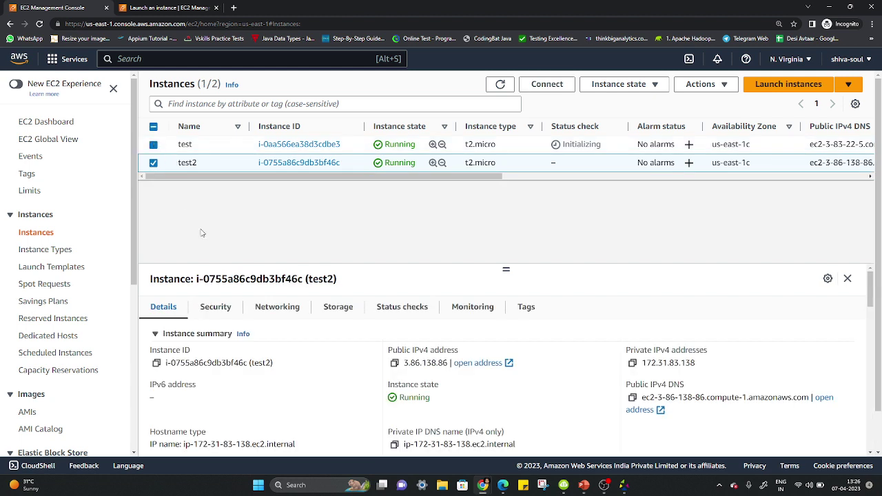
pyautogui.click(222, 308)
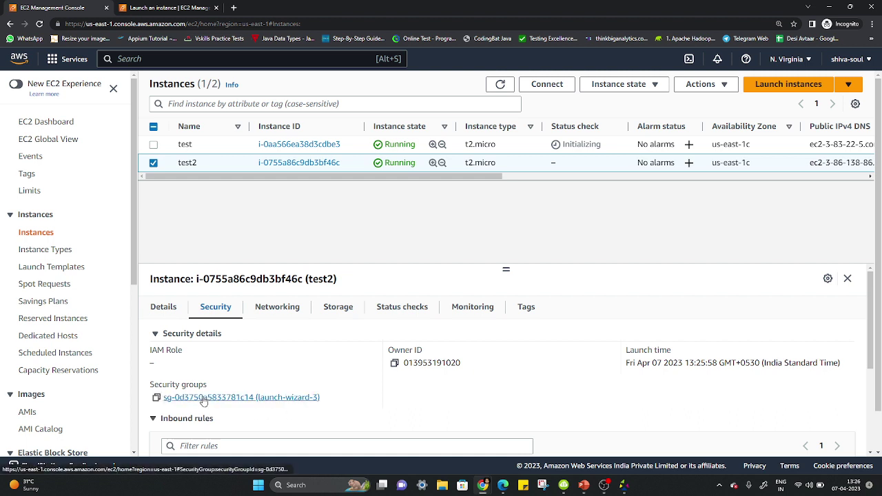
# - Add a Custom TCP inbound rule with source 3.83.22.5/32 to the test2 instance's security group and save the rules
pyautogui.click(210, 399)
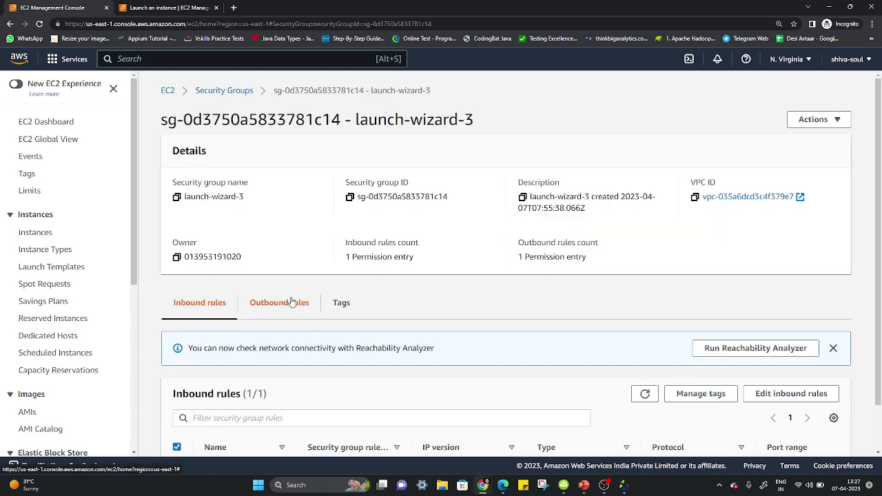
pyautogui.scroll(-1, 459, 409)
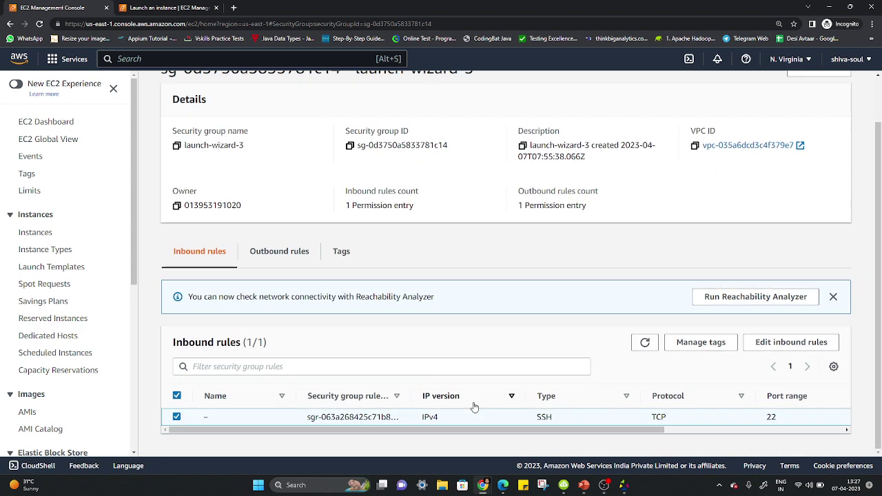
pyautogui.click(796, 351)
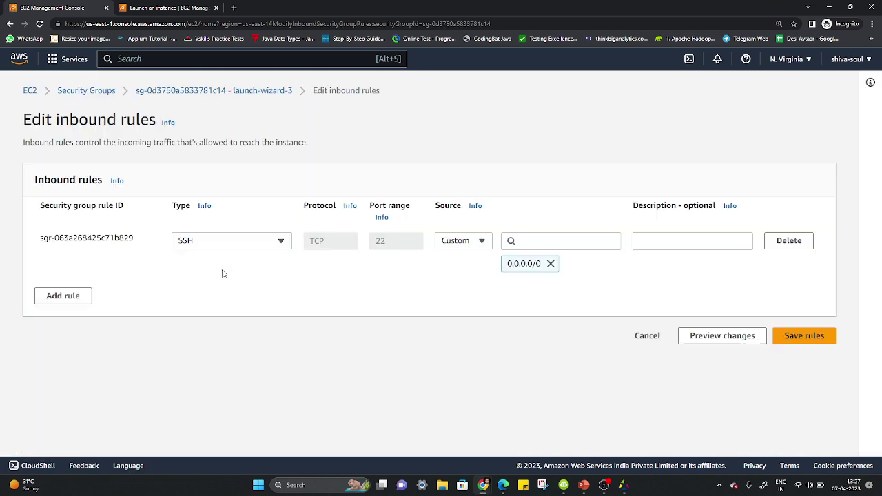
pyautogui.click(69, 298)
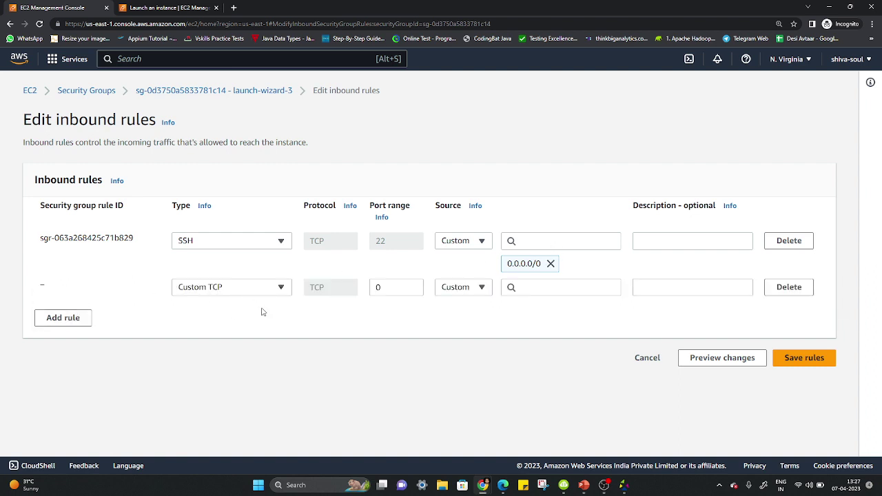
pyautogui.click(553, 287)
pyautogui.hotkey('ctrl', 'v')
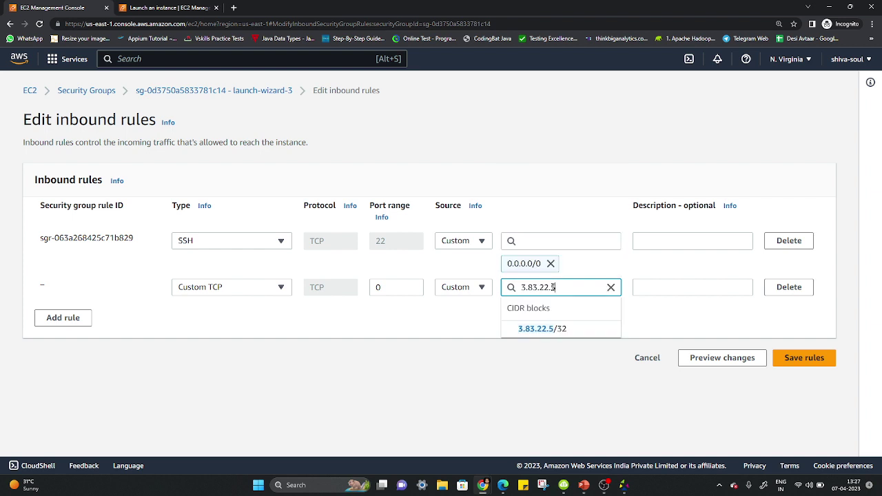
pyautogui.click(553, 328)
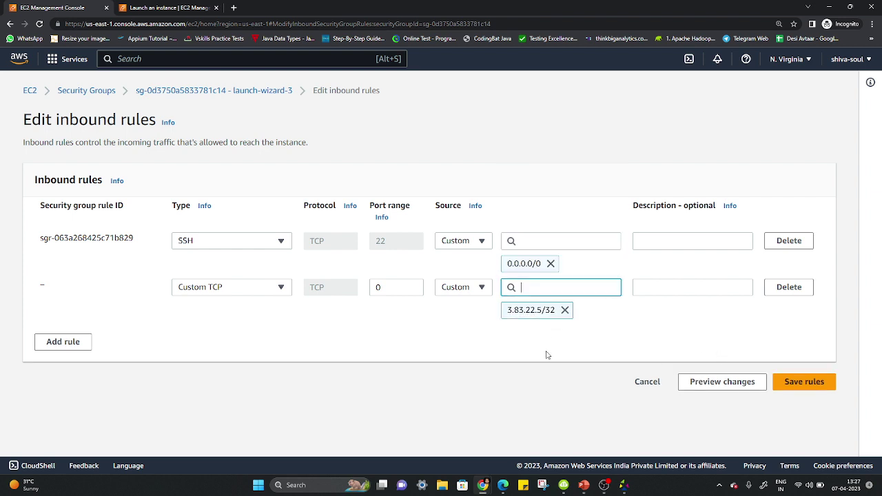
pyautogui.click(799, 384)
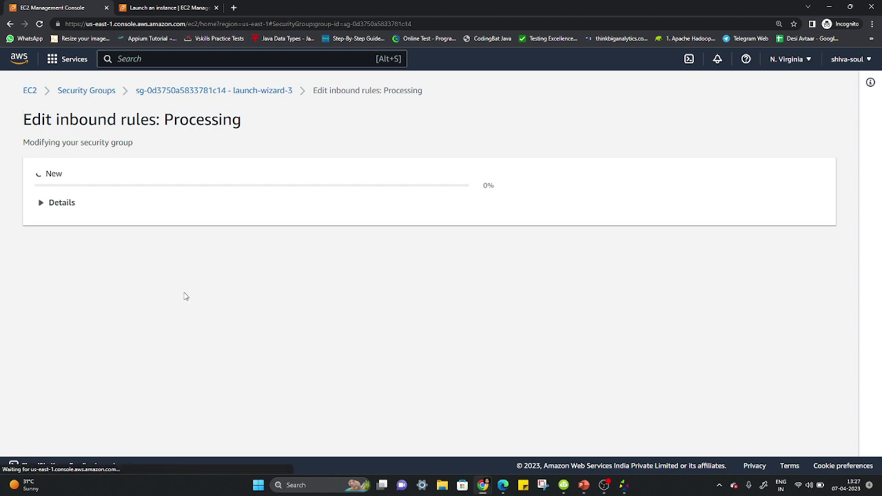
# - Name the new Custom TCP inbound rule test-instance
pyautogui.scroll(-1, 350, 333)
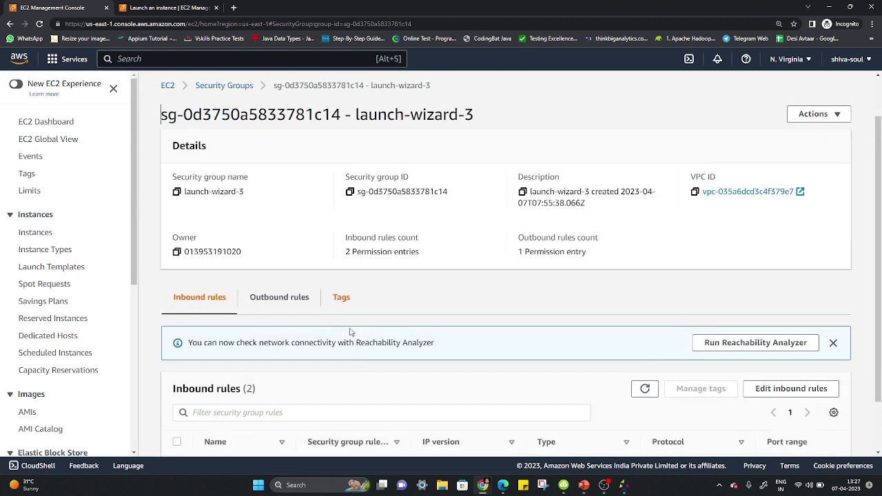
pyautogui.scroll(-1, 350, 332)
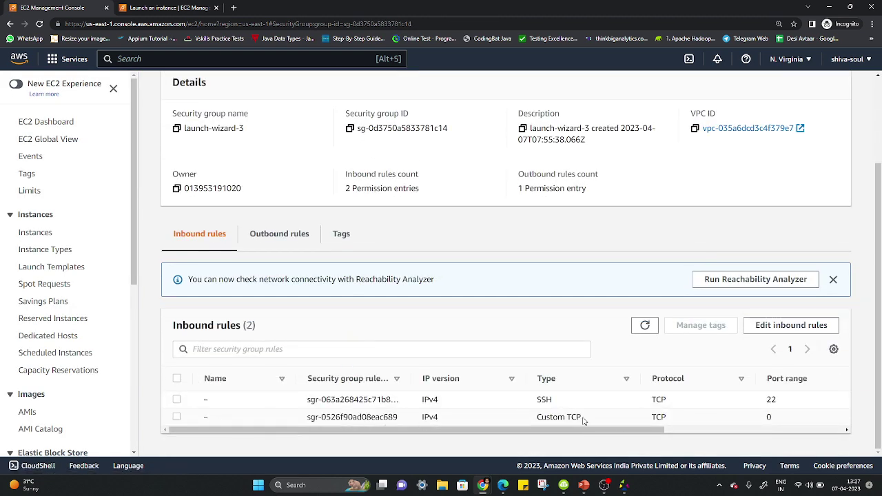
pyautogui.moveTo(234, 414)
pyautogui.click(215, 418)
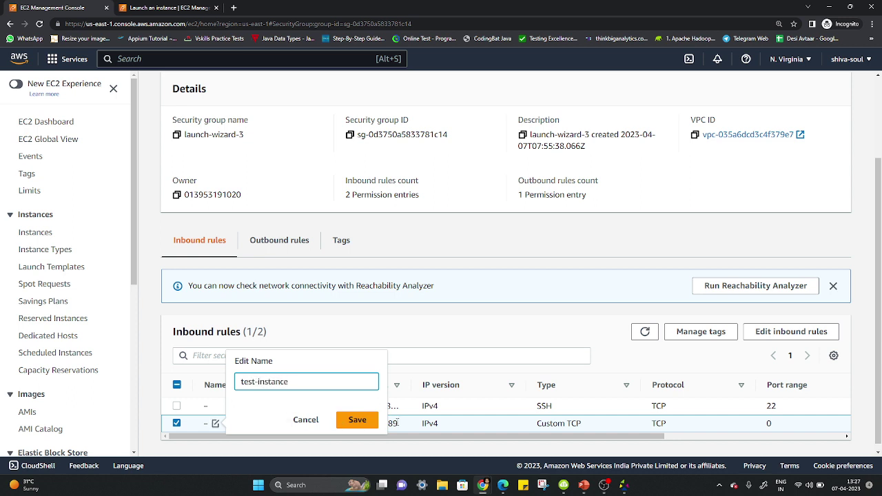
pyautogui.click(365, 422)
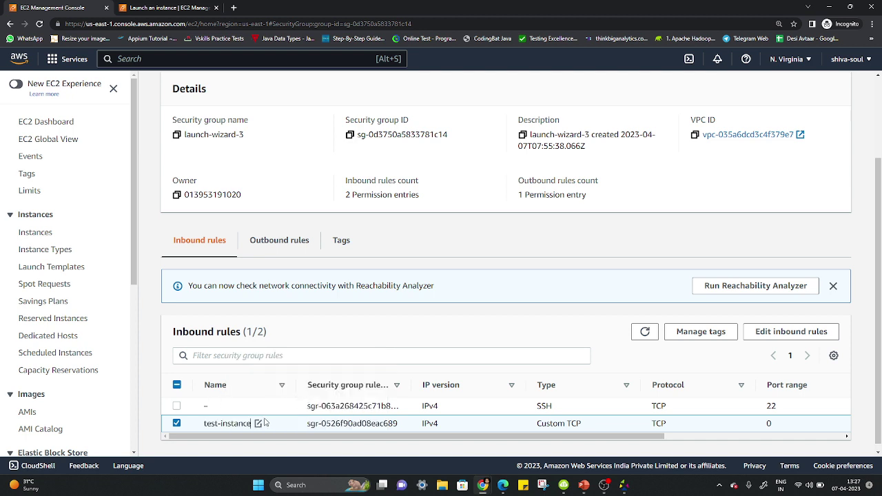
pyautogui.moveTo(634, 437)
pyautogui.mouseDown()
pyautogui.moveTo(771, 438)
pyautogui.moveTo(635, 438)
pyautogui.mouseUp()
# - Add a Custom TCP outbound rule with destination 3.83.22.5/32 to the same security group and save the rules
pyautogui.click(271, 241)
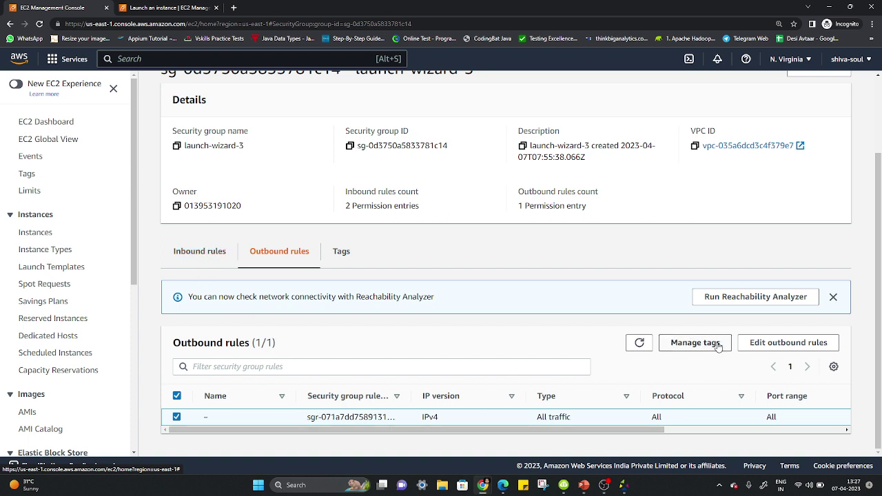
pyautogui.click(793, 342)
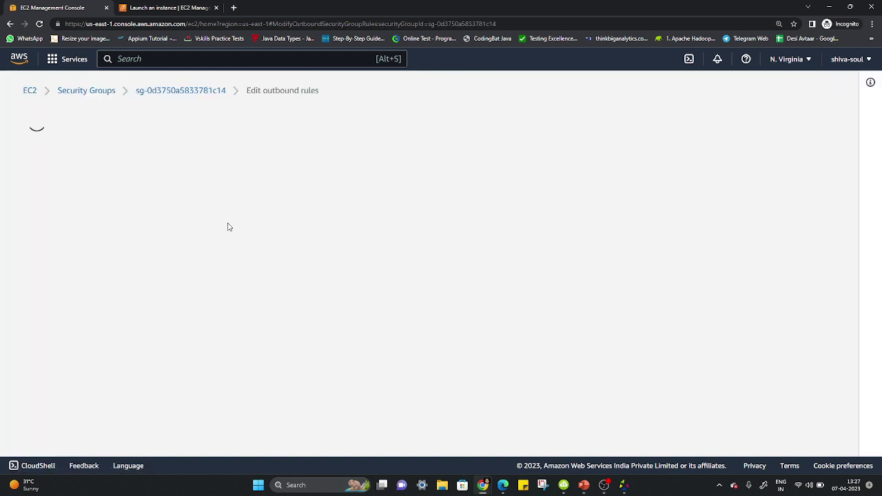
pyautogui.click(63, 297)
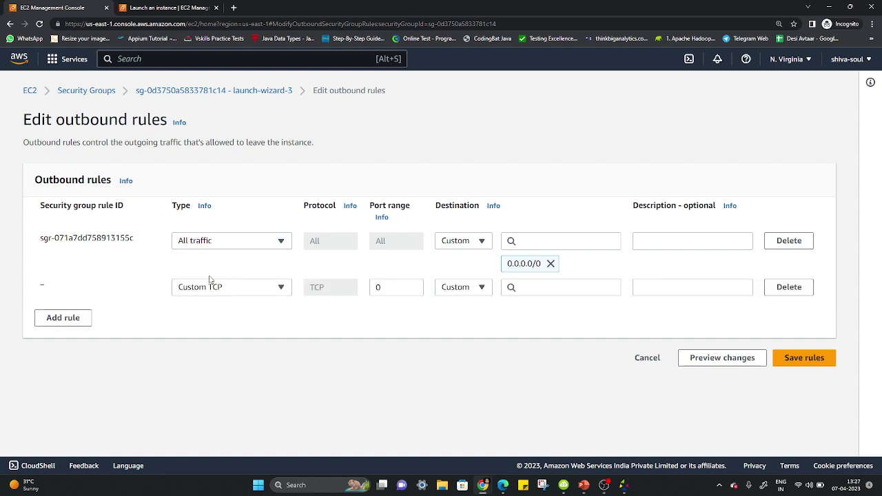
pyautogui.click(555, 287)
pyautogui.write('3.83.22.5')
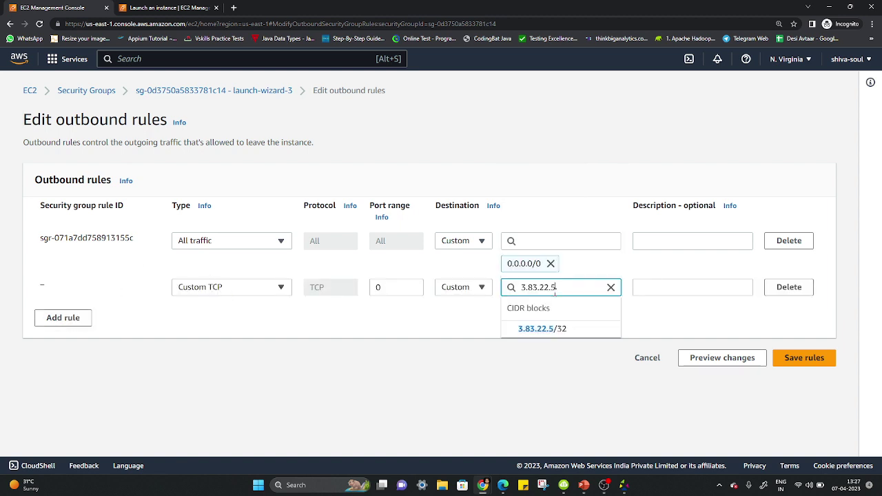
pyautogui.click(558, 332)
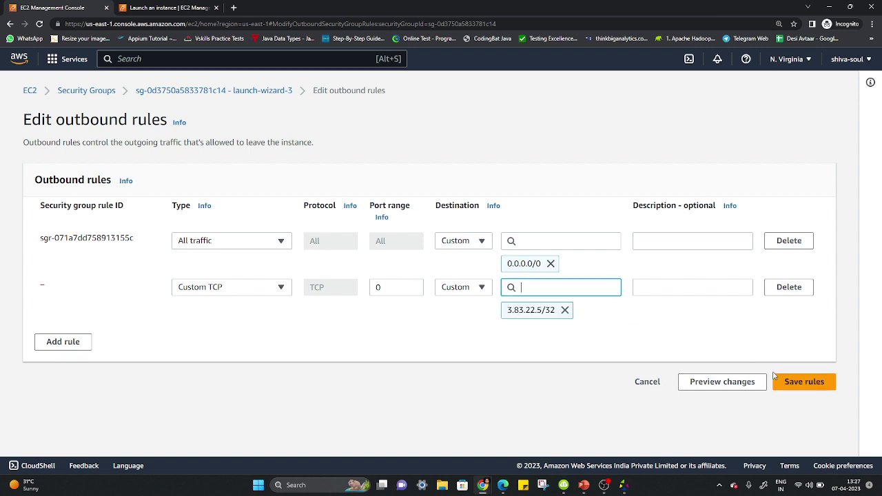
pyautogui.click(43, 285)
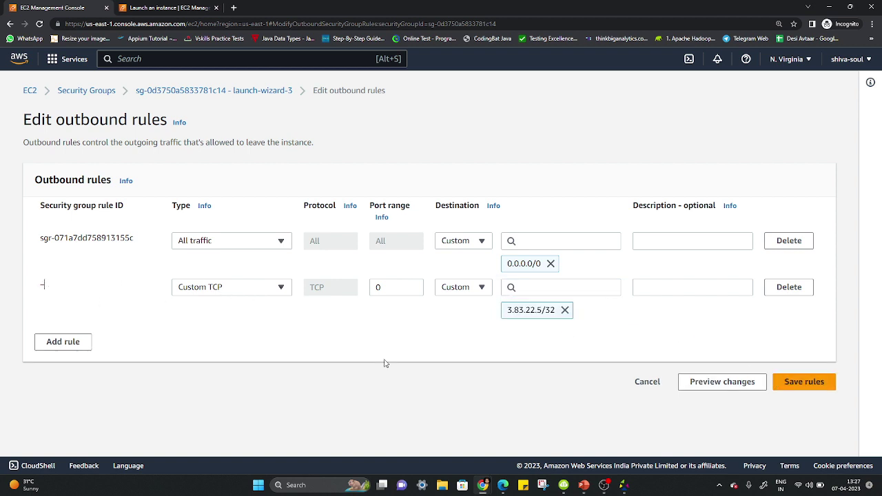
pyautogui.click(798, 383)
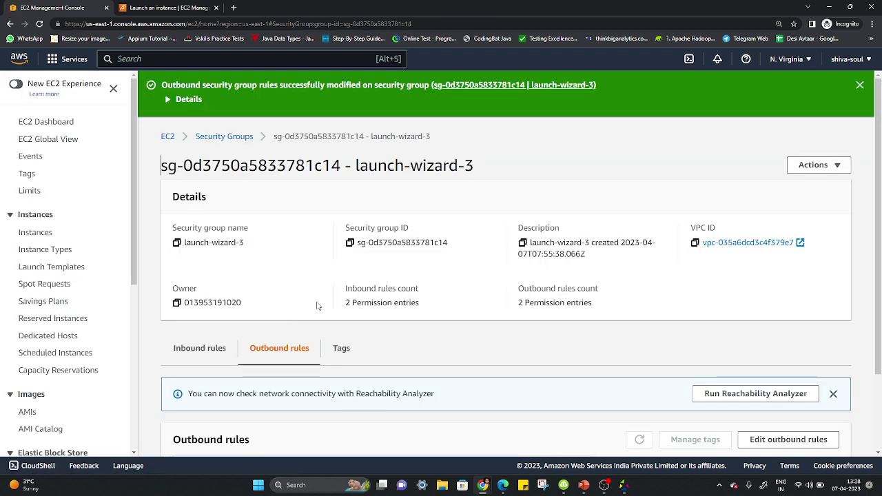
# - Name the new Custom TCP outbound rule test-instance-ob
pyautogui.scroll(-2, 350, 347)
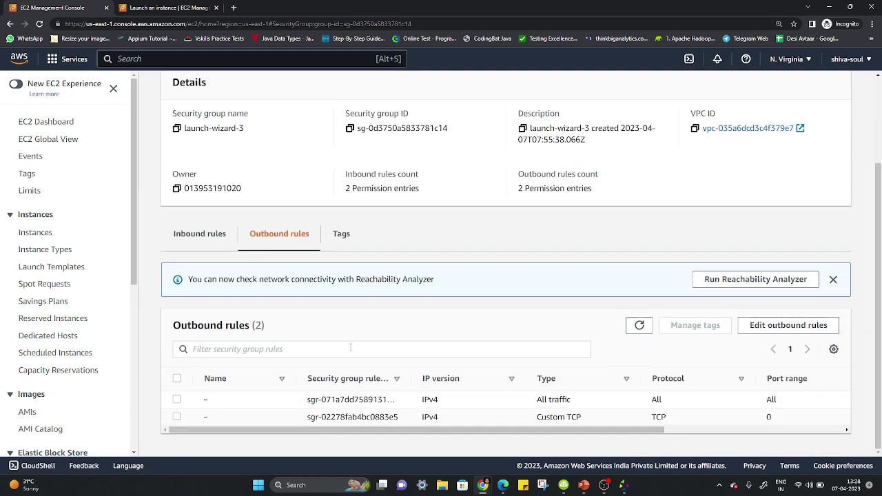
pyautogui.click(215, 417)
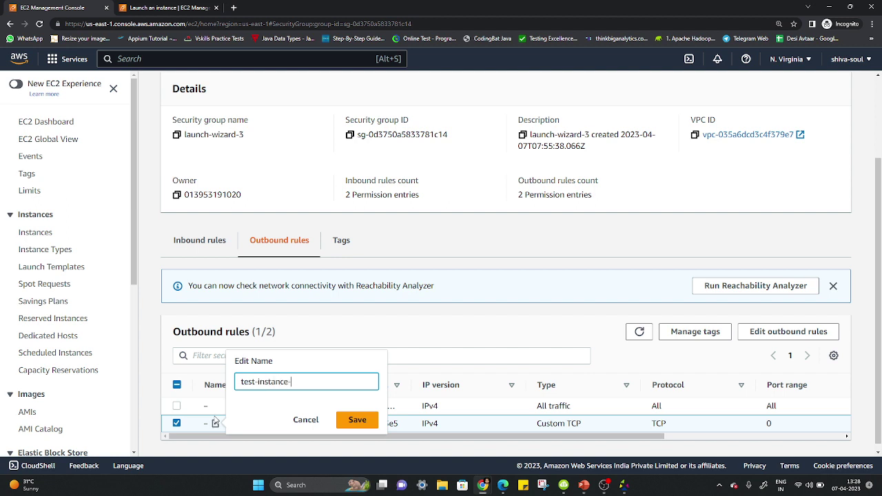
pyautogui.write('test-instance-ob')
pyautogui.click(353, 419)
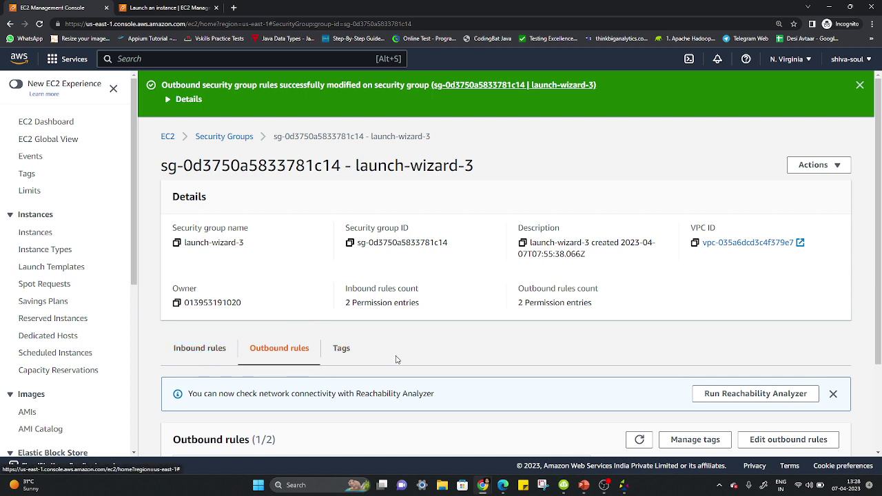
# - Review the inbound and outbound rule lists of the launch-wizard-3 security group, including the named Custom TCP rules
pyautogui.moveTo(586, 491)
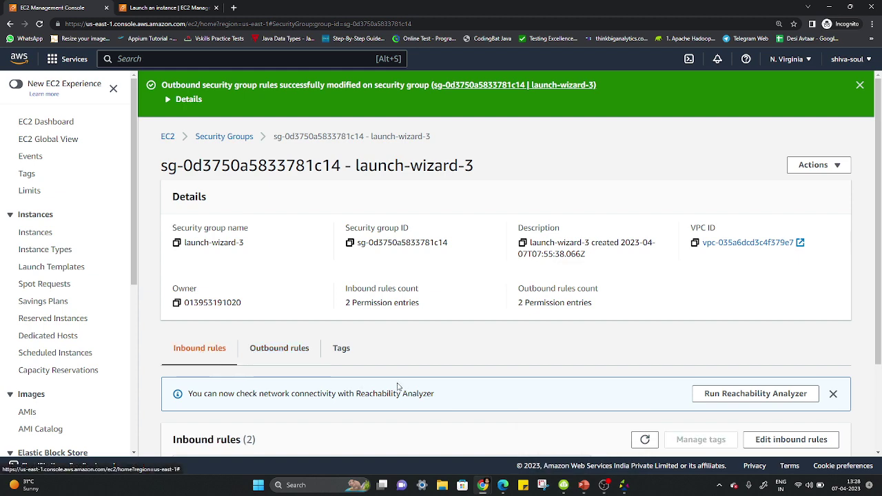
pyautogui.scroll(-2, 396, 383)
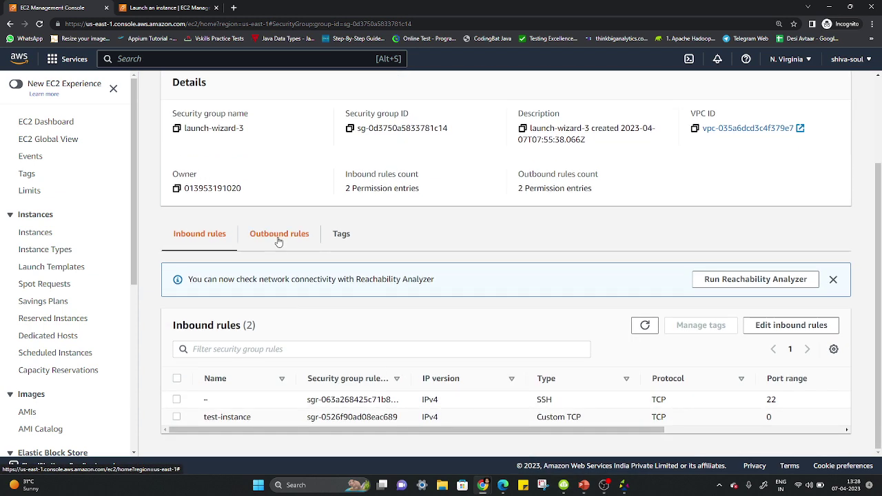
pyautogui.click(279, 240)
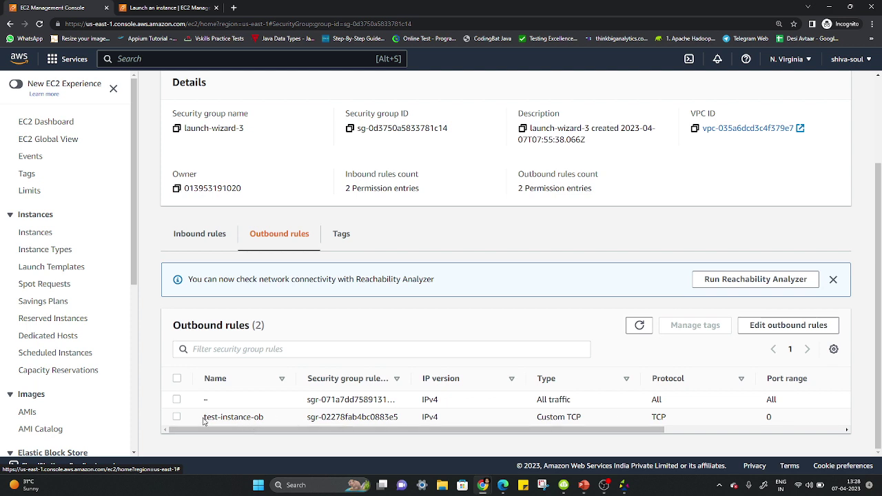
pyautogui.moveTo(204, 418); pyautogui.dragTo(264, 417)
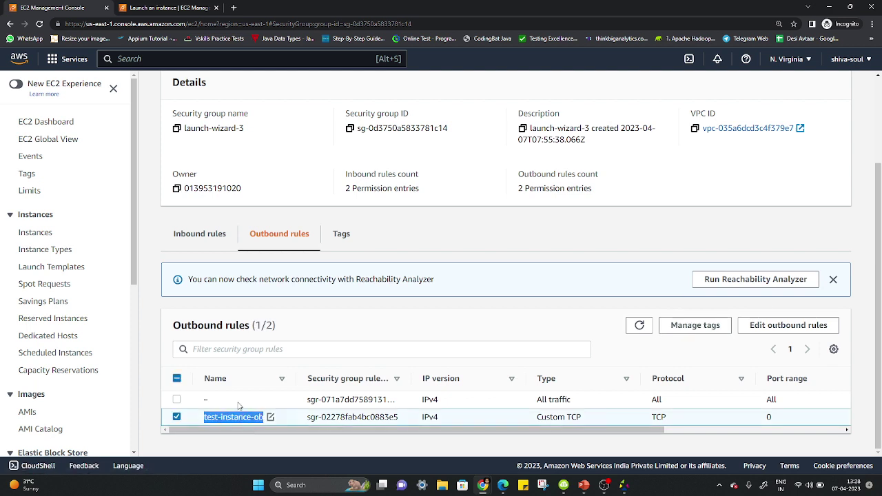
pyautogui.click(212, 241)
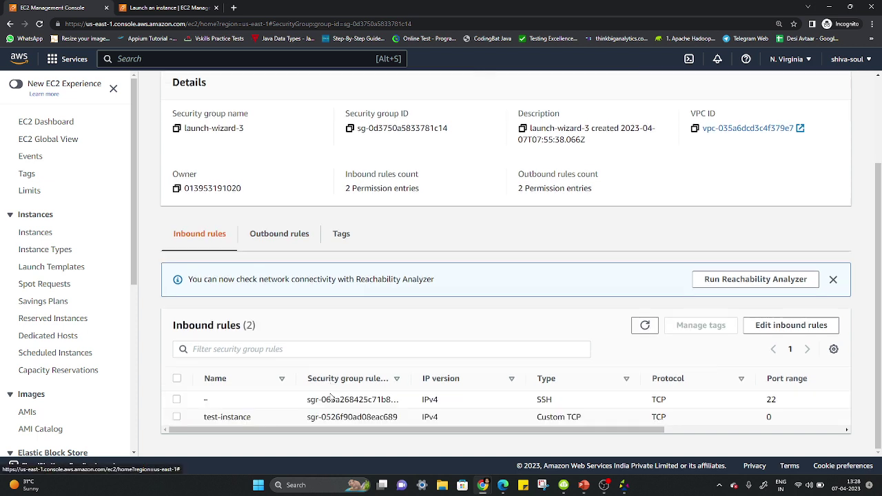
pyautogui.moveTo(318, 432); pyautogui.dragTo(262, 432)
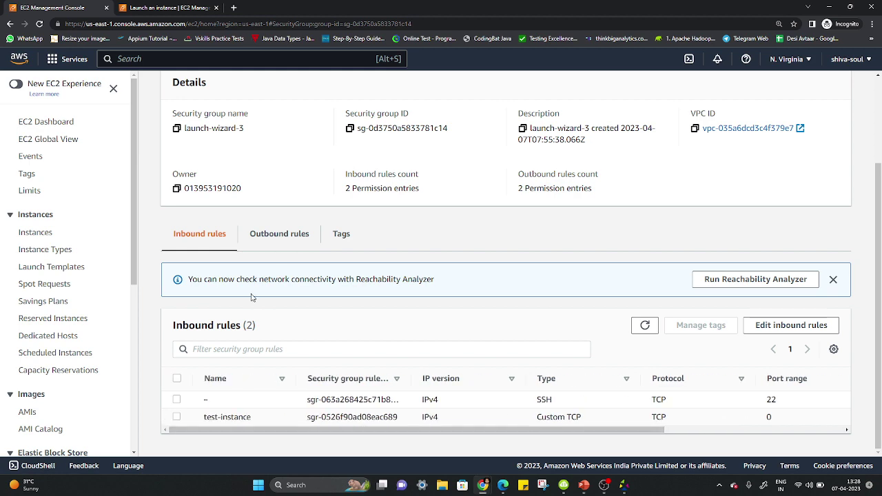
pyautogui.scroll(1, 378, 352)
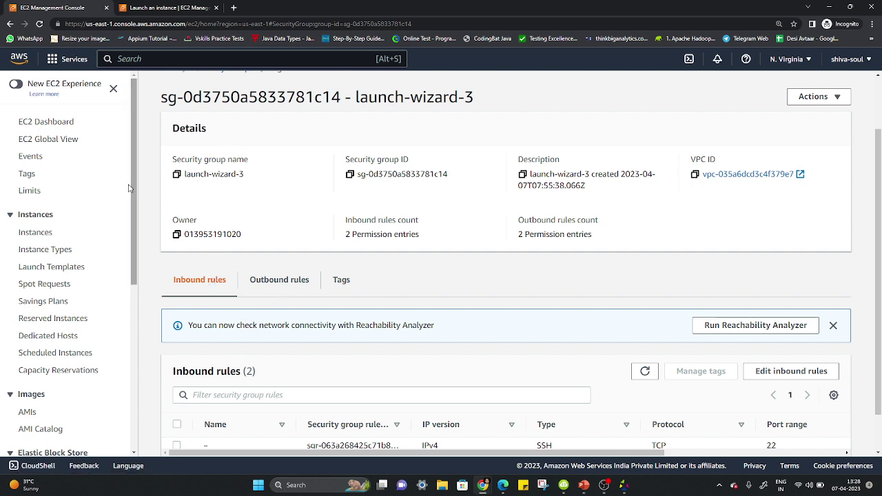
pyautogui.scroll(-1, 393, 313)
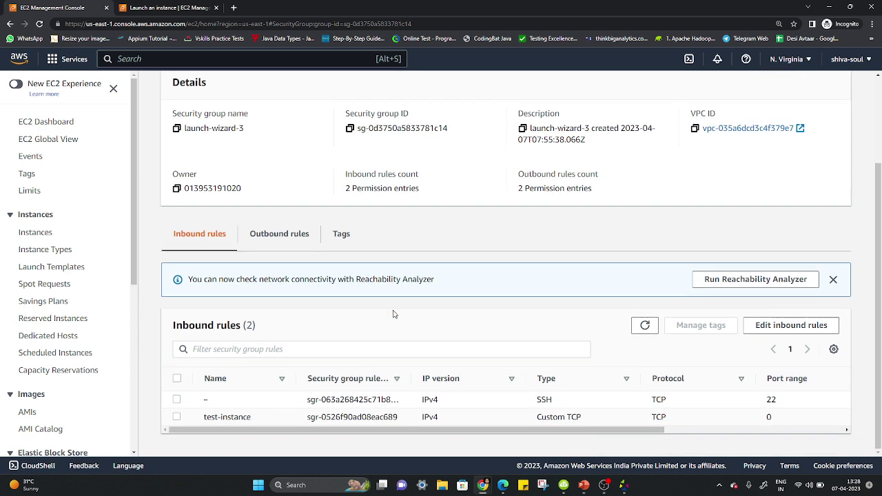
pyautogui.moveTo(607, 489)
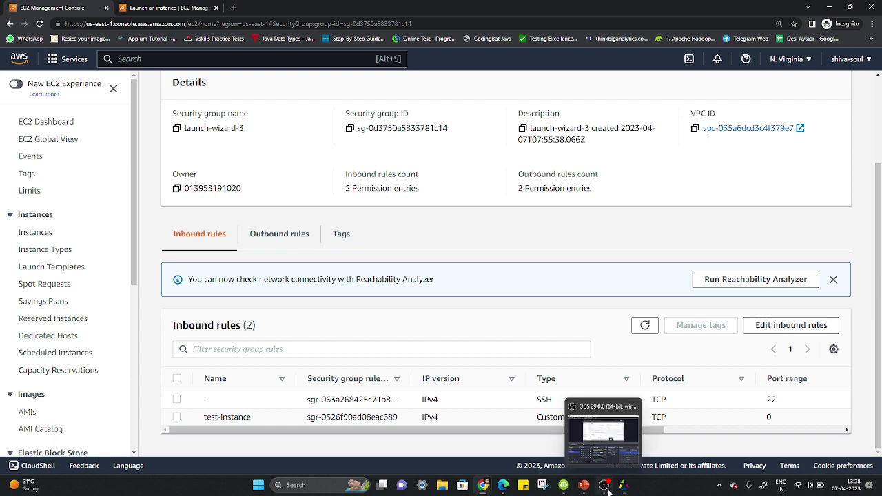